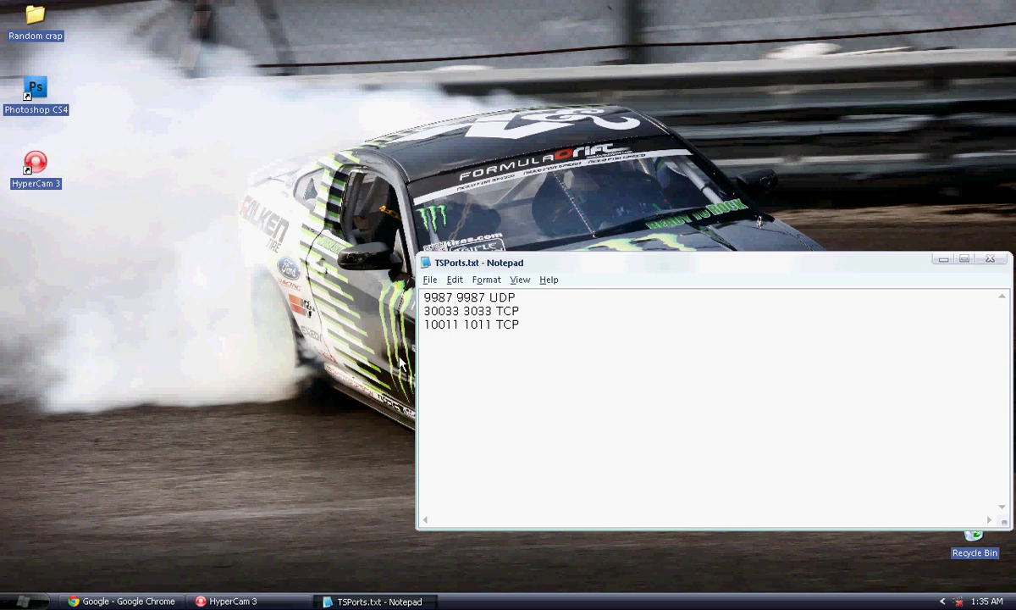
- Switch to Chrome, search Google for "Teamspeak 3" and open the TeamSpeak Downloads page
click(153, 600)
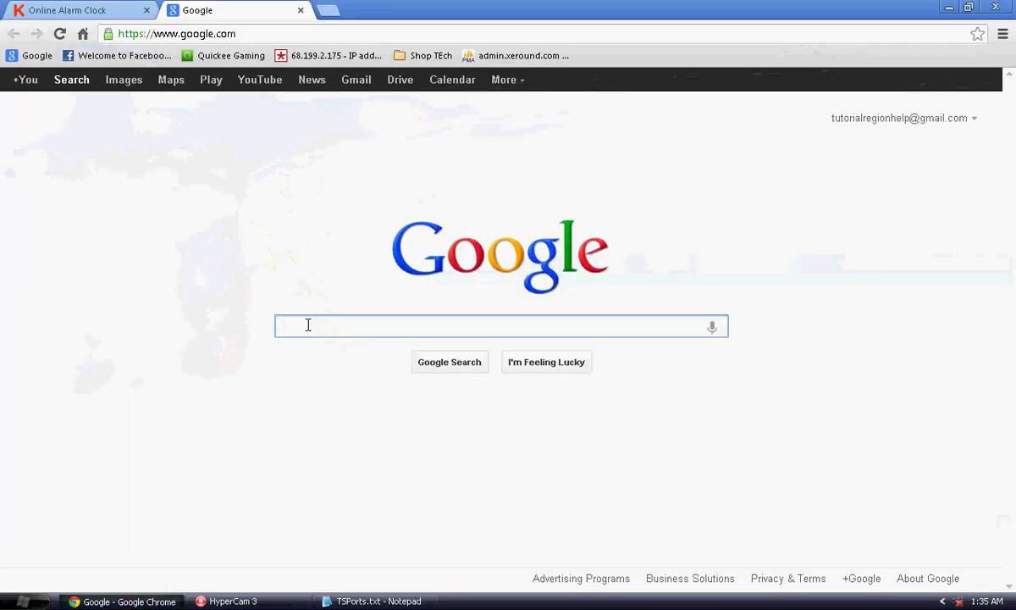
text(Teamspeak 3)
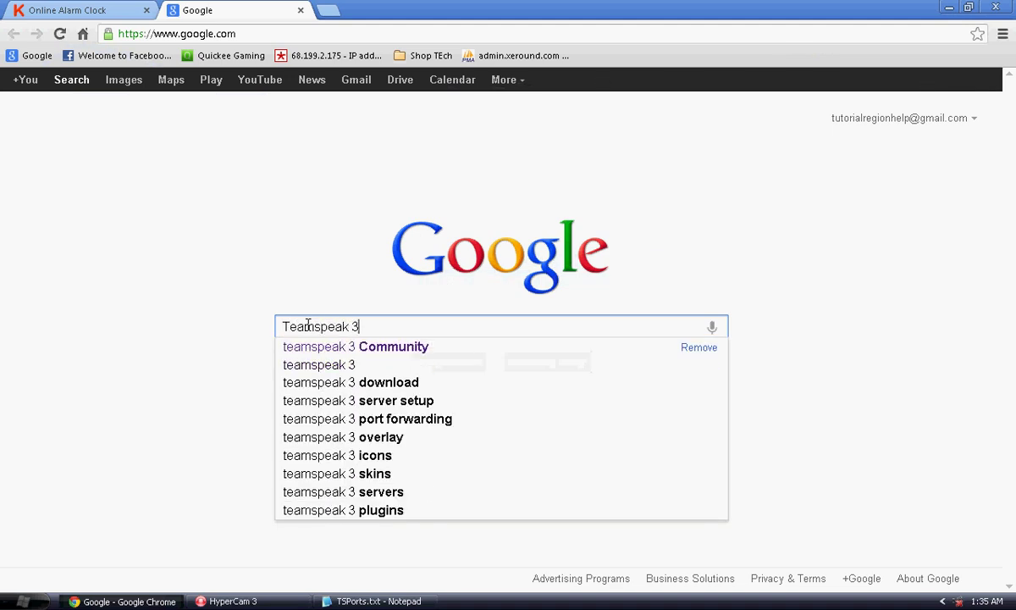
key(Return)
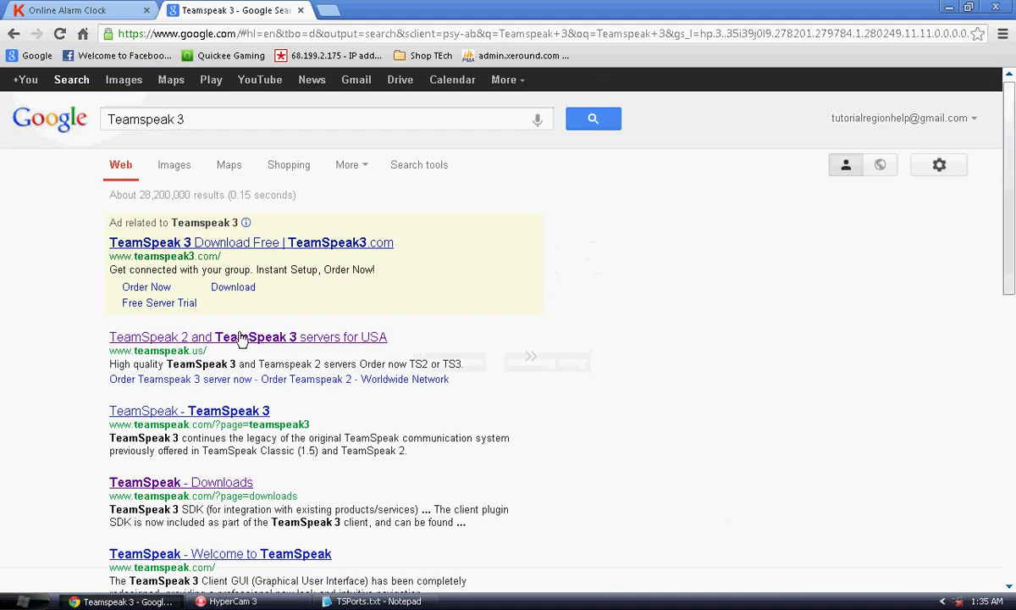
click(225, 484)
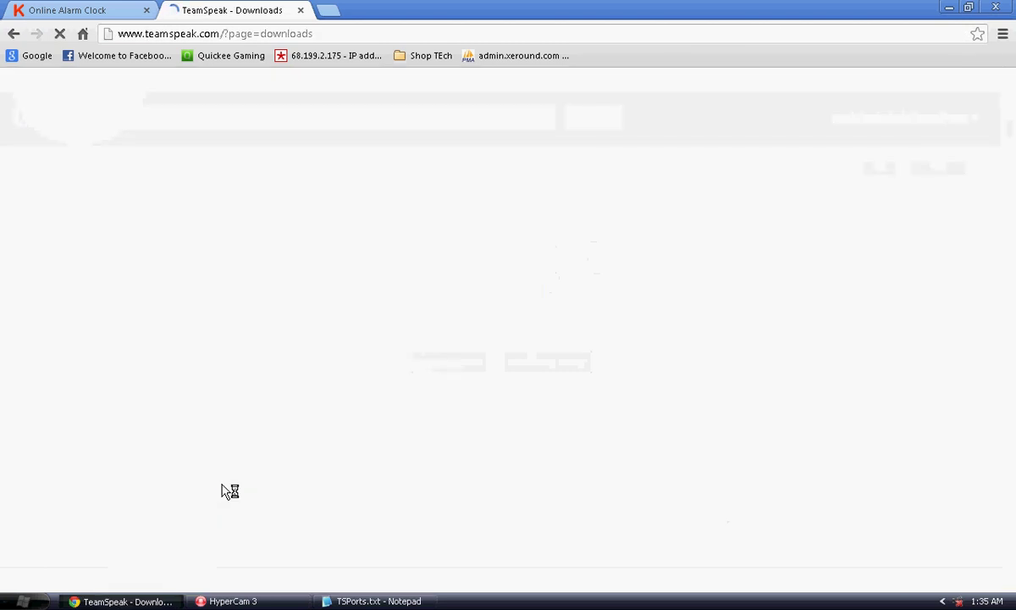
- Request the download of the Windows Server 32-bit 3.0.6.1 package
scroll(229, 487, down, 3)
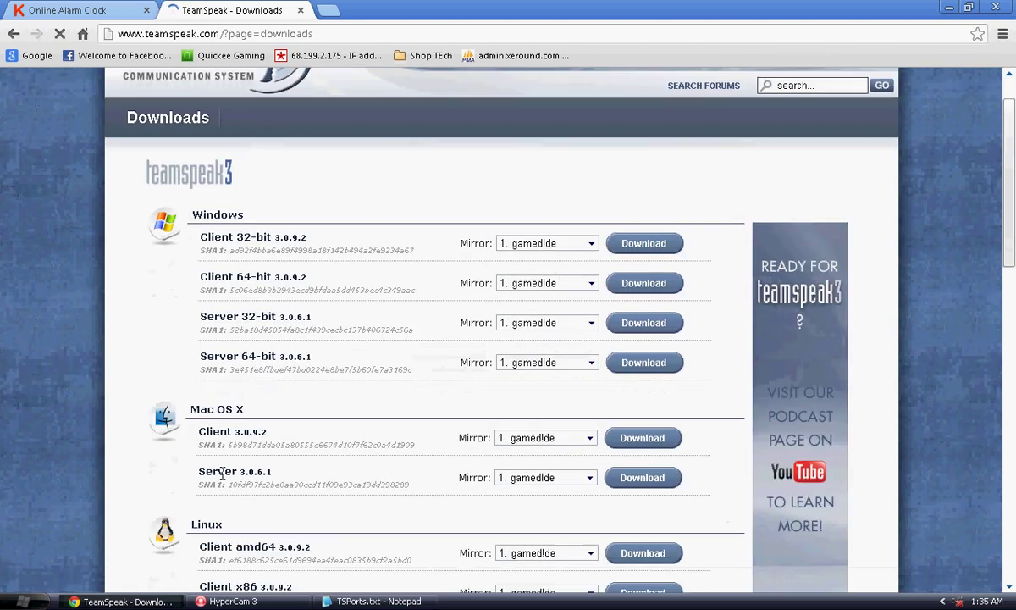
scroll(230, 467, down, 7)
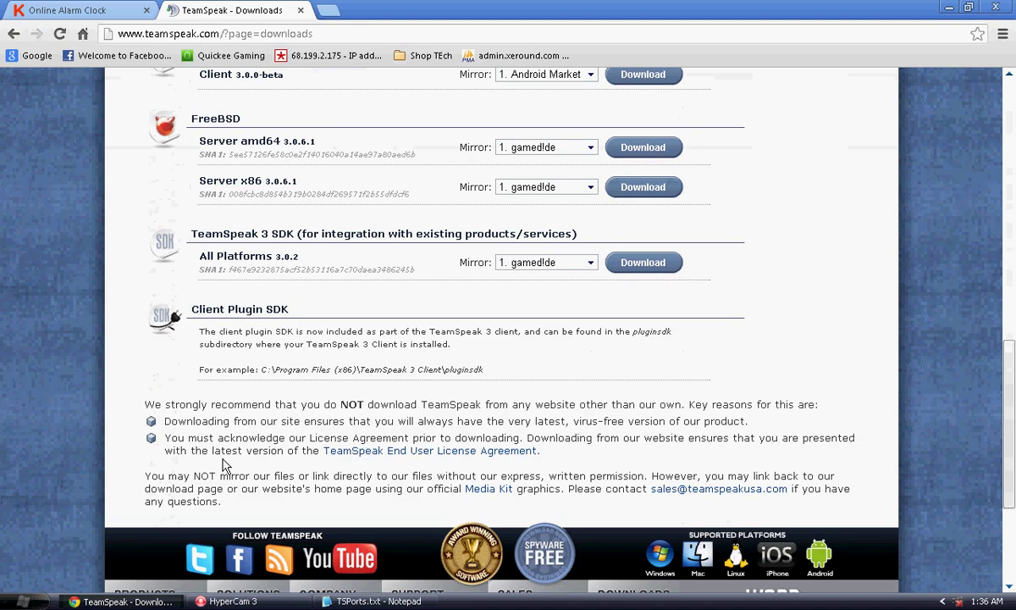
scroll(225, 464, up, 1)
scroll(223, 464, up, 6)
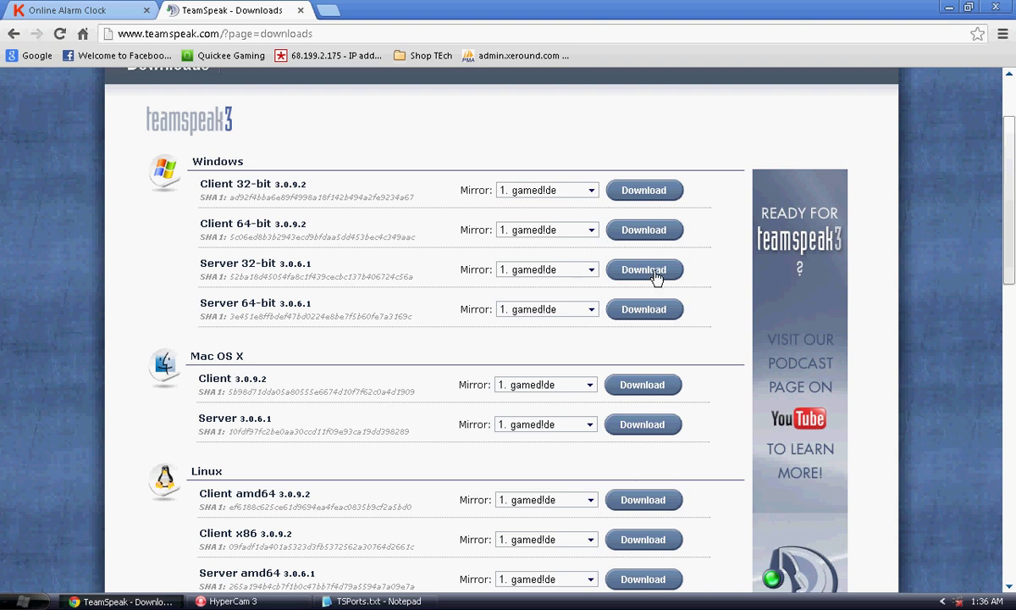
click(618, 267)
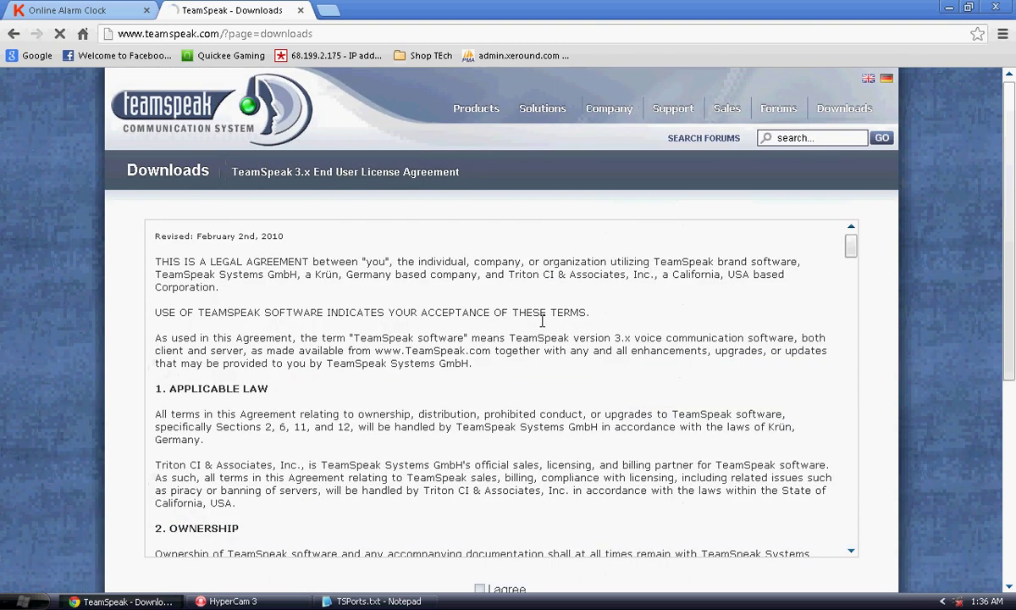
- Agree to the TeamSpeak 3.x license agreement and skip the survey to start the server download
scroll(508, 313, down, 6)
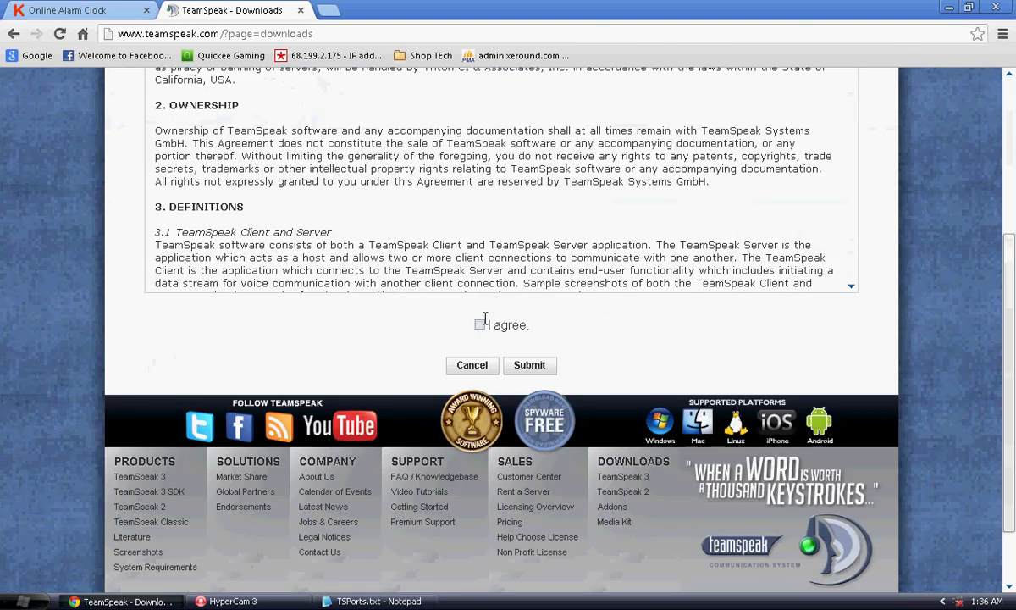
click(479, 325)
click(528, 365)
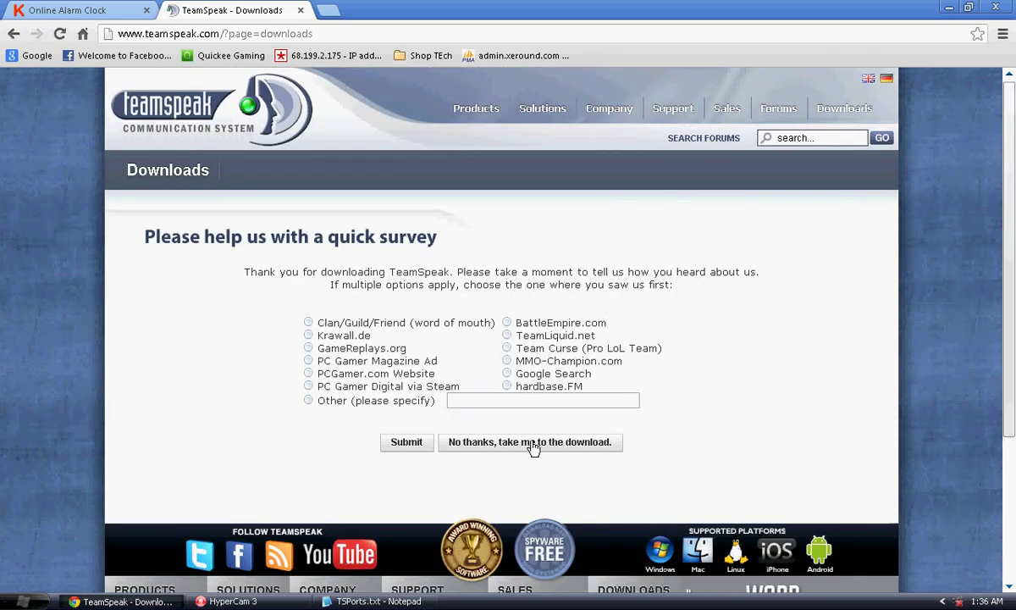
click(531, 449)
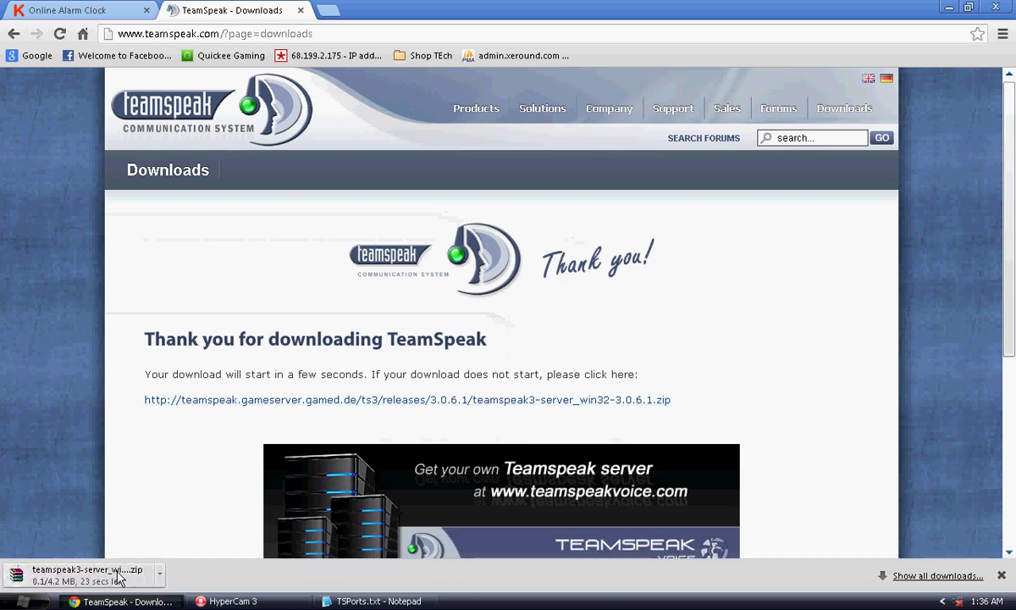
- Have the downloaded server zip open when finished, and close the TeamSpeak page before minimizing the browser
click(76, 572)
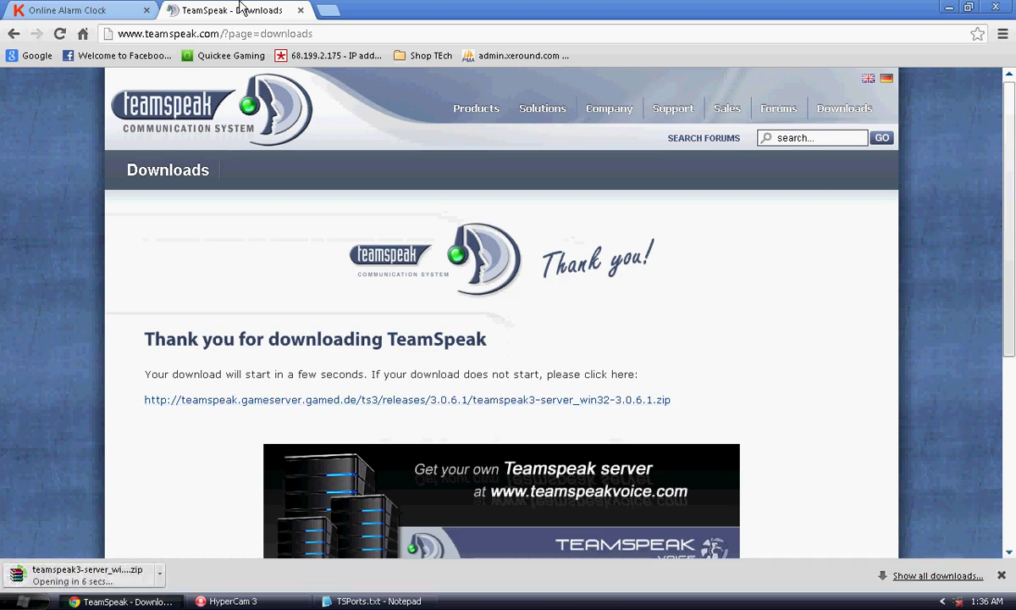
click(300, 10)
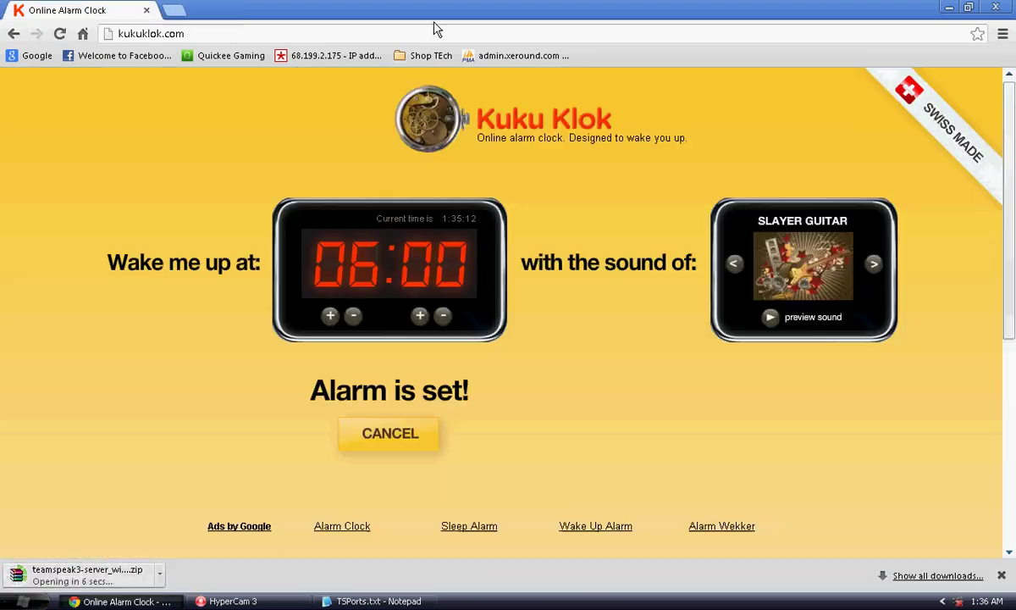
click(944, 7)
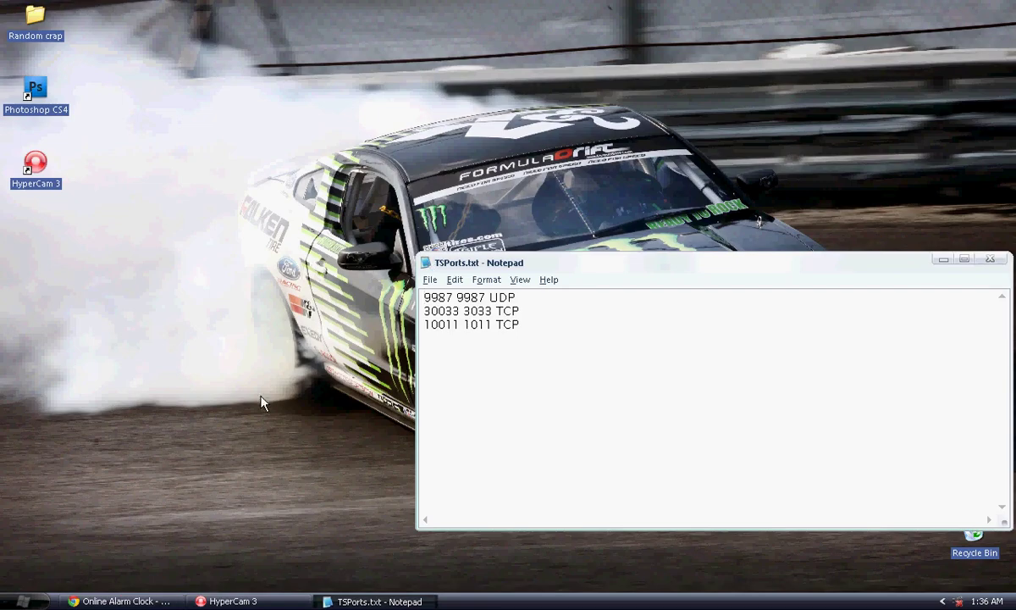
click(121, 601)
click(121, 601)
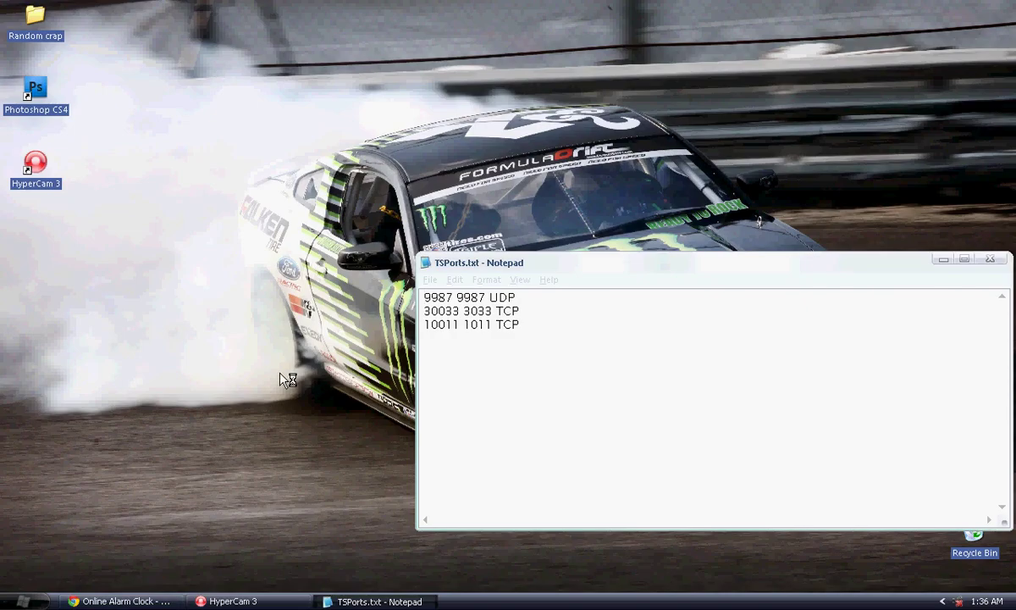
- Extract the teamspeak3-server_win32 folder from the archive to the desktop and close WinRAR
click(297, 301)
drag(297, 301, 198, 301)
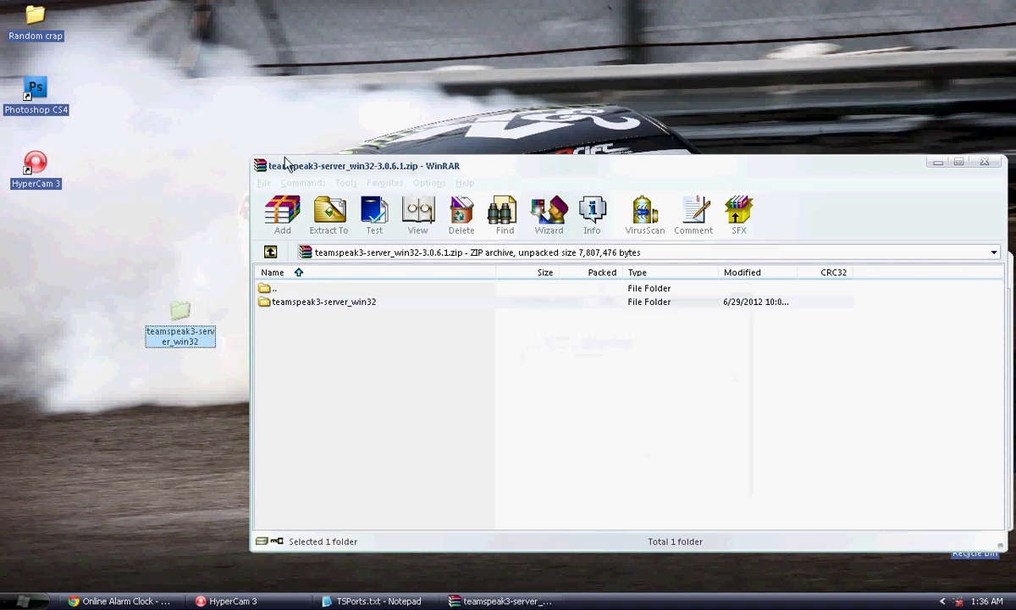
key(alt+F4)
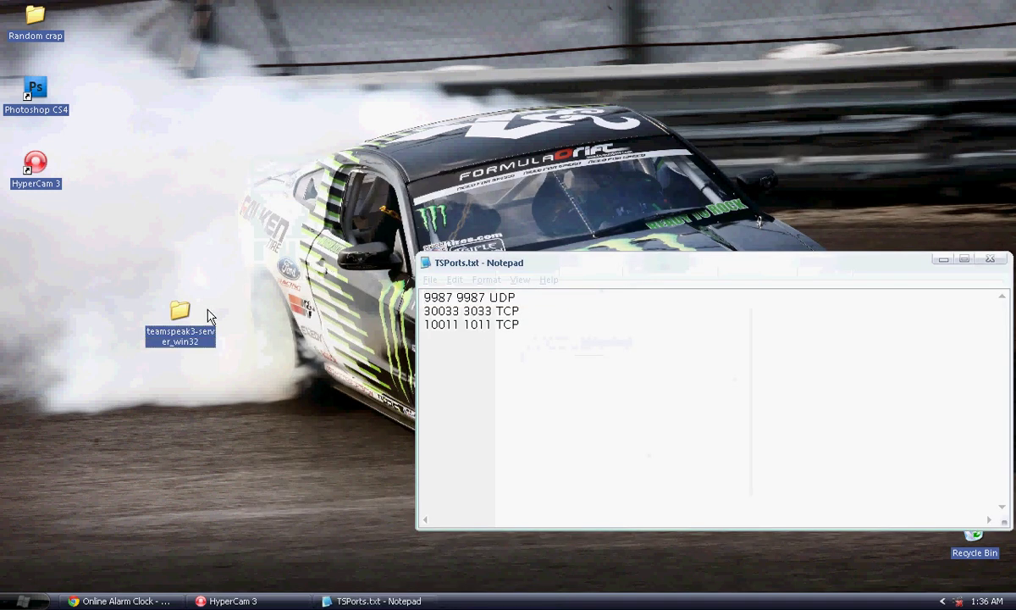
- Open the extracted teamspeak3-server_win32 folder and move its window aside on the desktop
double_click(199, 317)
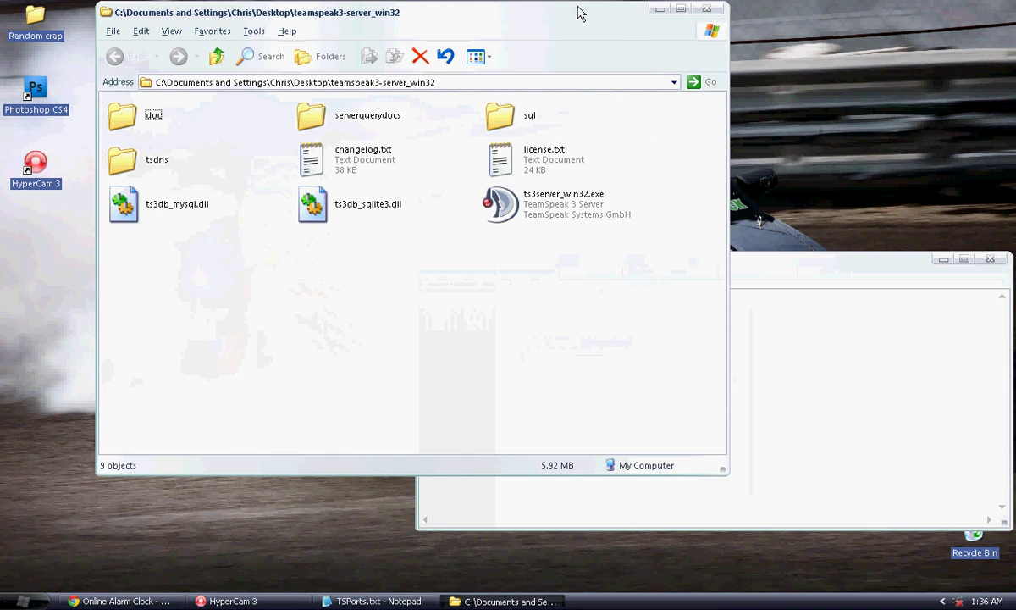
mouse_move(579, 13)
mouse_down()
mouse_move(481, 13)
mouse_move(581, 25)
mouse_up()
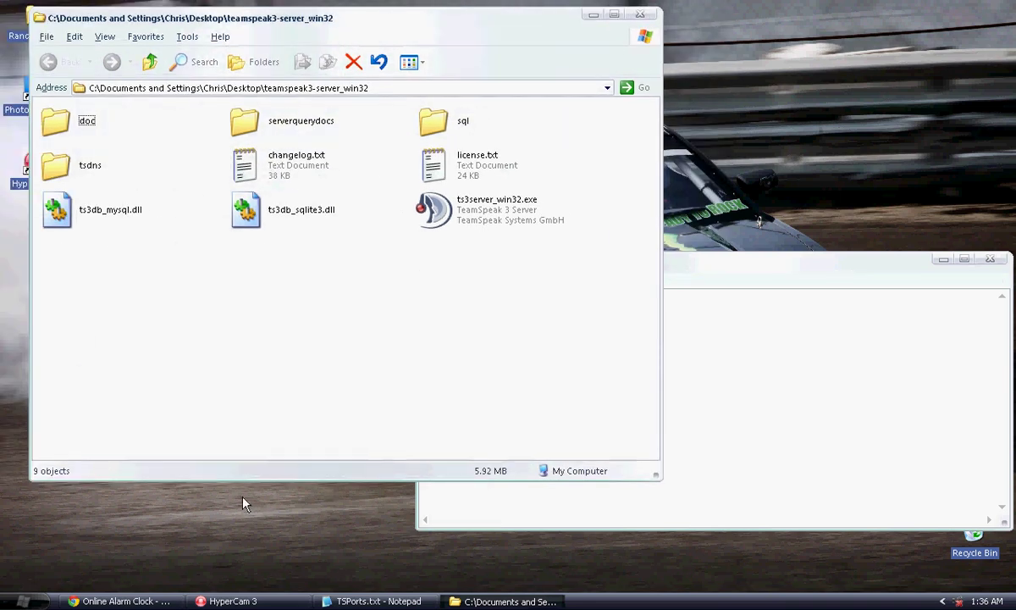
key(super)
key(Escape)
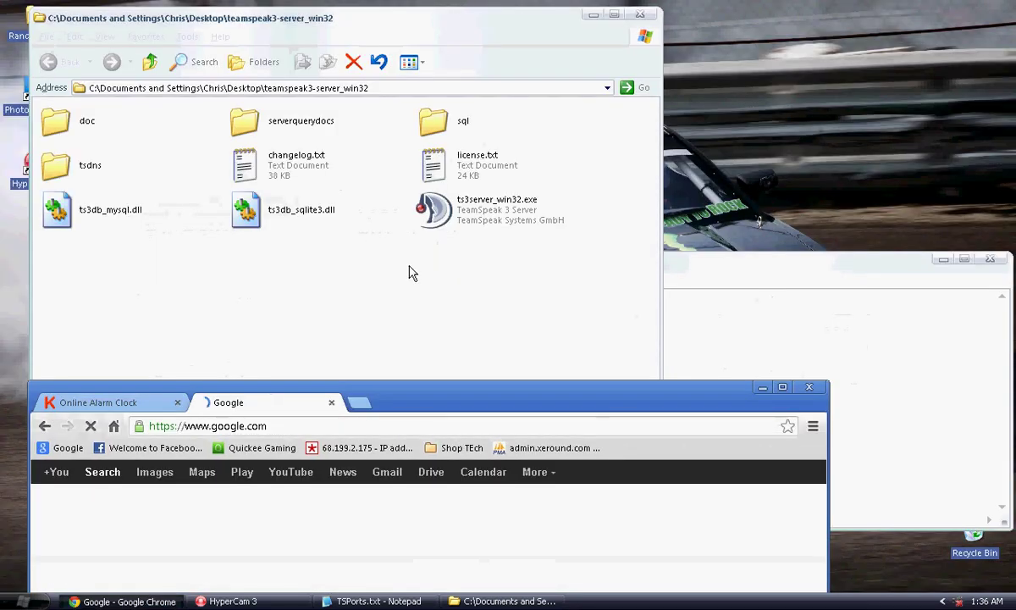
- Load the Belkin router setup at 192.168.2.1 in Chrome and open the firewall's Virtual Servers page
click(288, 421)
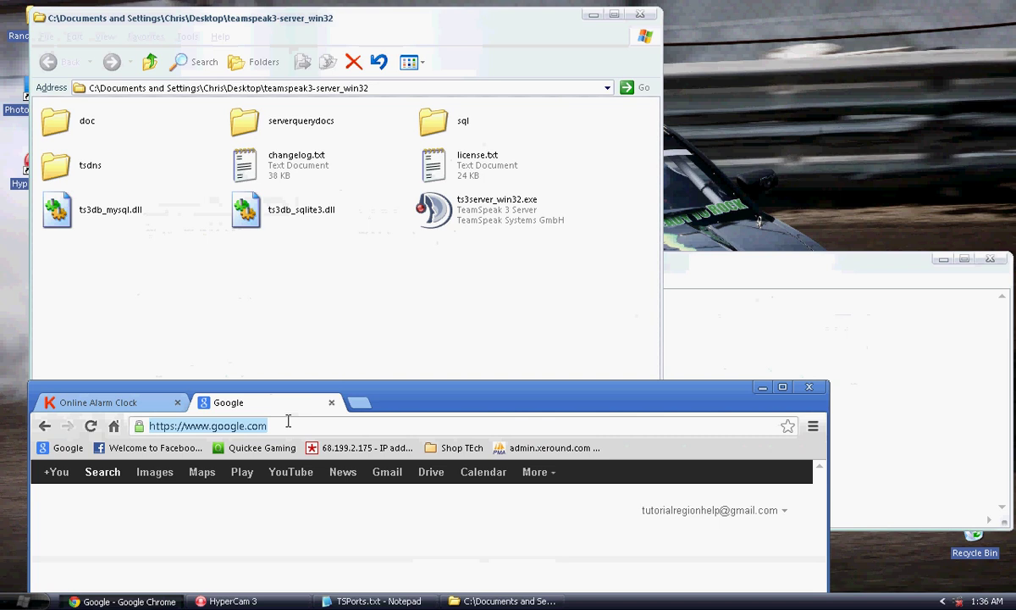
text(192)
key(Return)
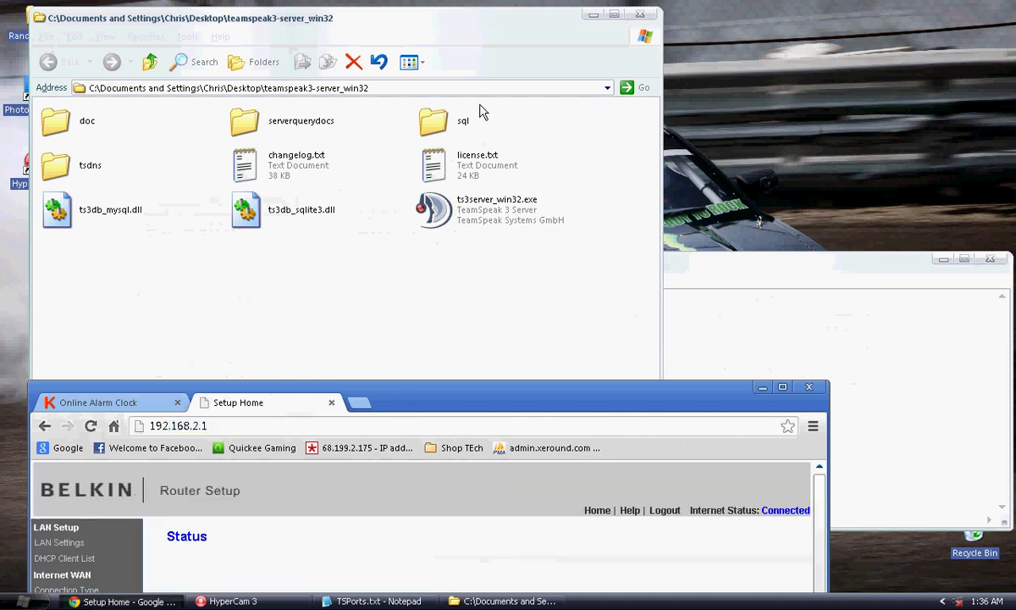
drag(550, 387, 623, 97)
click(136, 442)
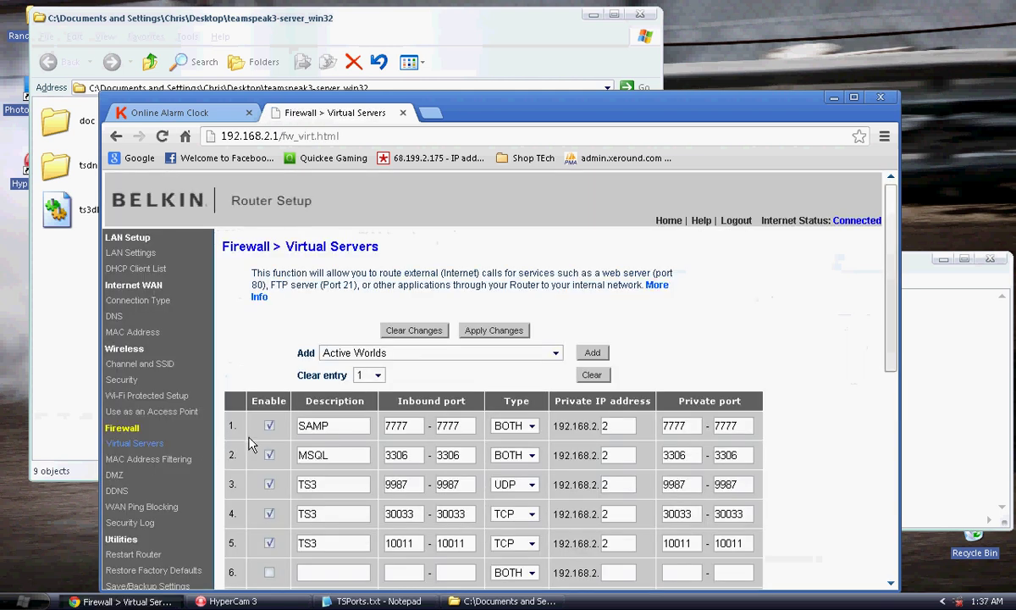
- Clear the TS3 descriptions from virtual server entries 3, 4 and 5
scroll(667, 315, down, 2)
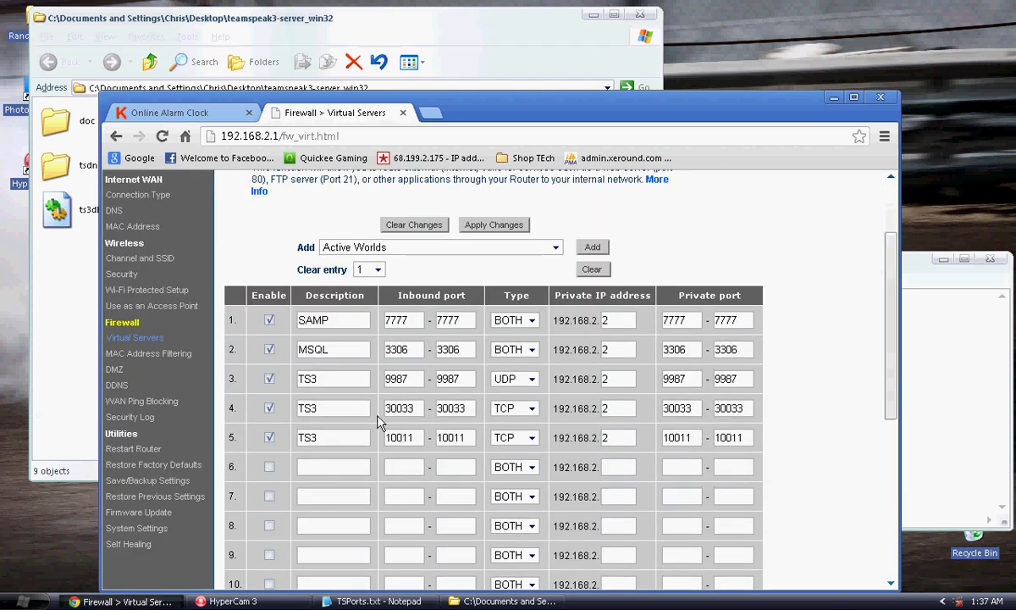
double_click(353, 437)
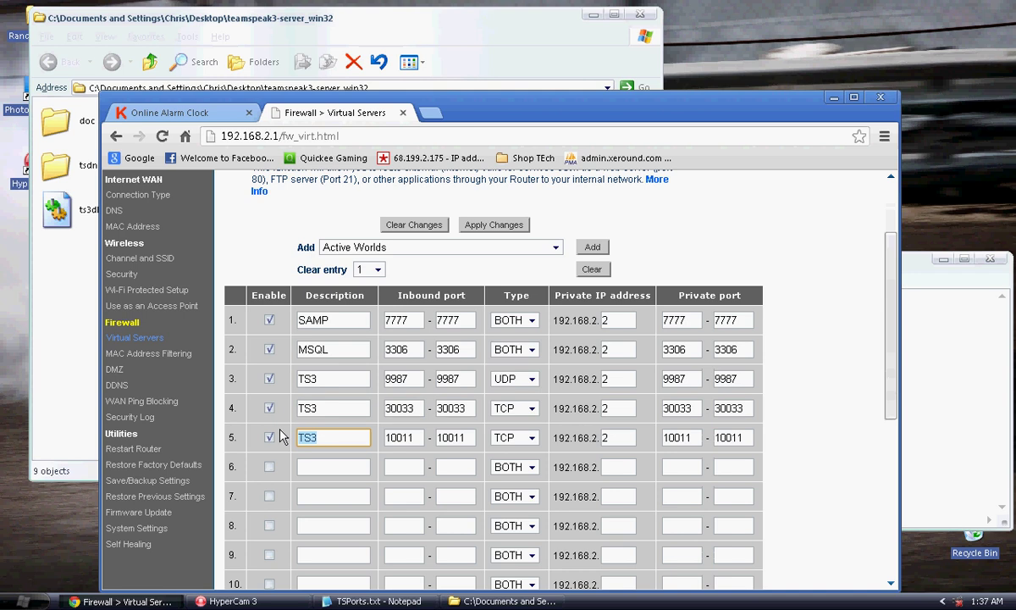
double_click(313, 408)
key(BackSpace)
double_click(306, 437)
key(BackSpace)
double_click(306, 378)
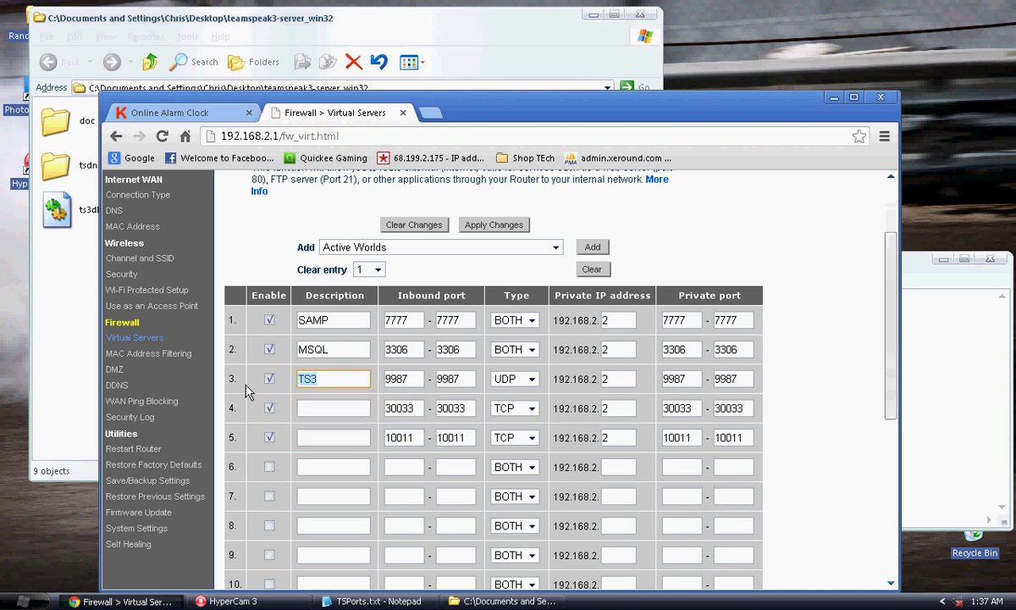
key(BackSpace)
- Clear the start and end inbound ports of virtual server entries 3, 4 and 5
double_click(396, 378)
key(BackSpace)
double_click(400, 408)
key(BackSpace)
double_click(400, 437)
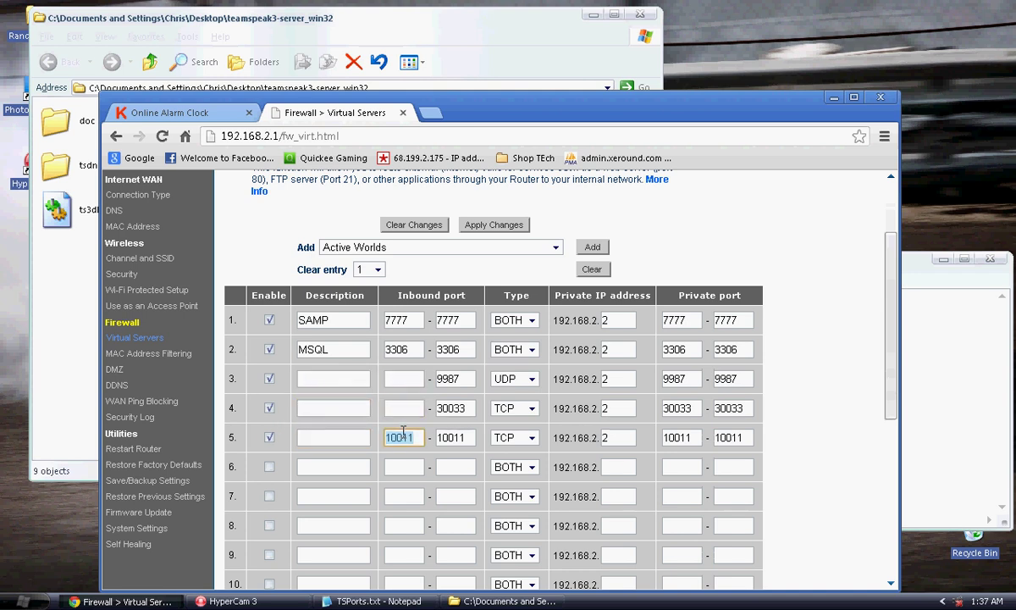
key(BackSpace)
double_click(453, 437)
key(BackSpace)
double_click(453, 408)
key(BackSpace)
double_click(453, 379)
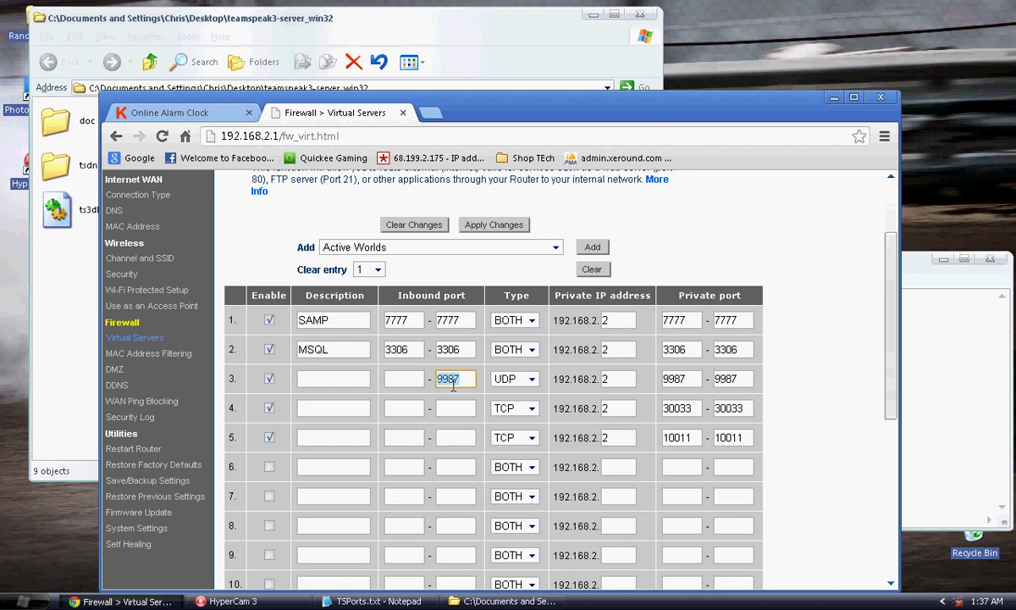
key(BackSpace)
- Clear the private IP address endings of virtual server entries 3, 4 and 5
double_click(616, 379)
key(BackSpace)
click(624, 408)
key(BackSpace)
double_click(616, 437)
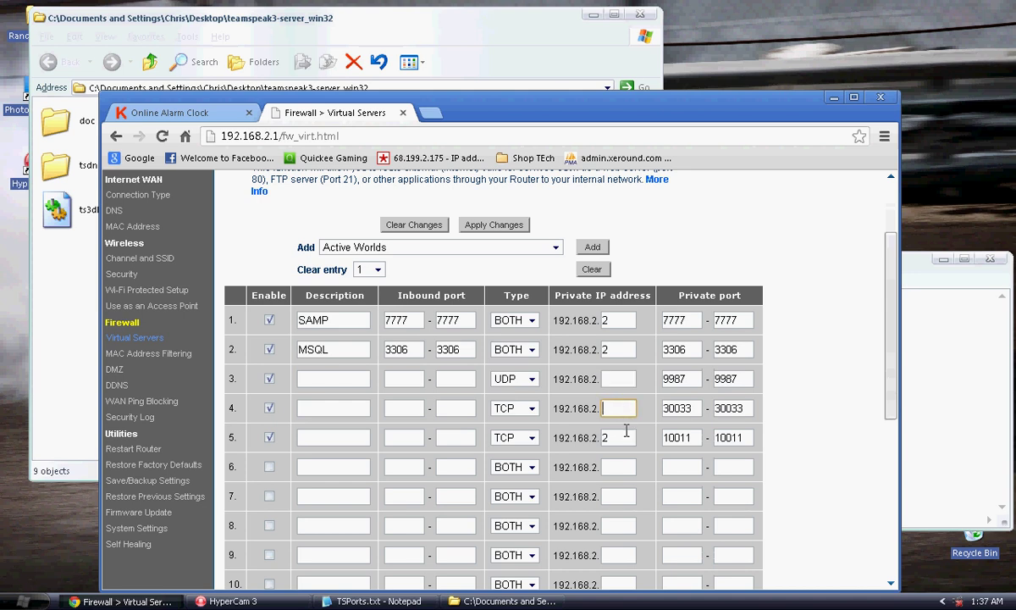
key(BackSpace)
- Clear the start and end private ports of virtual server entries 3, 4 and 5
double_click(675, 379)
key(BackSpace)
click(713, 378)
key(BackSpace)
double_click(732, 408)
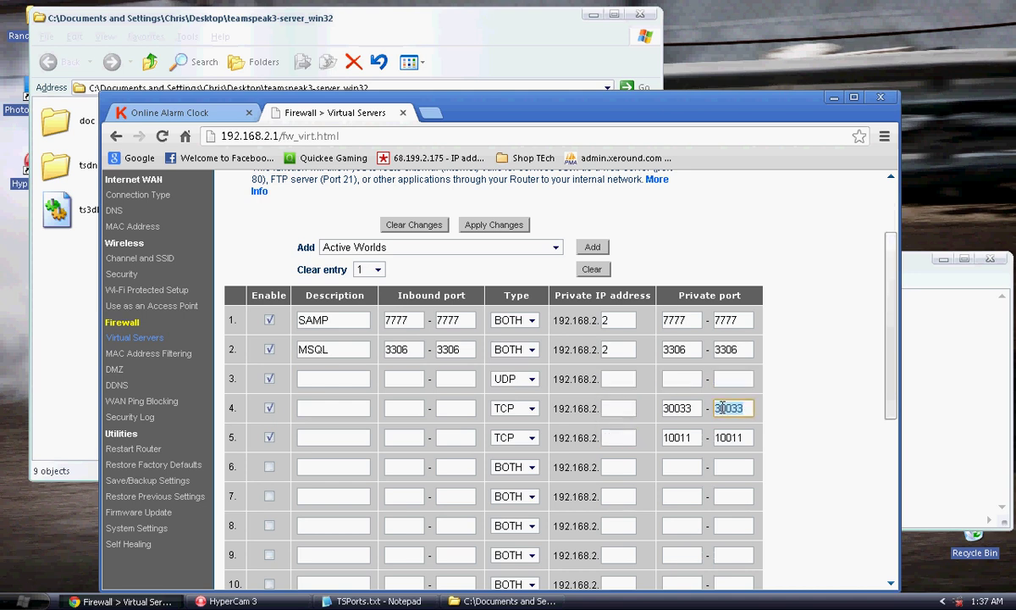
key(BackSpace)
double_click(676, 408)
key(BackSpace)
double_click(675, 437)
key(BackSpace)
click(727, 437)
double_click(727, 437)
key(BackSpace)
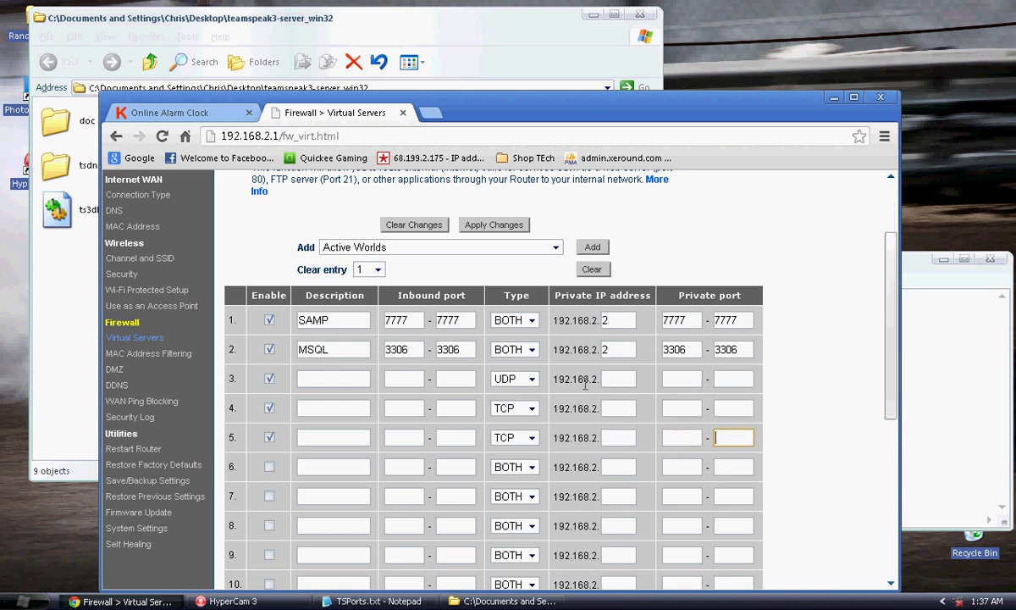
- Set the protocol type of virtual server entries 3, 4 and 5 to BOTH
click(515, 379)
click(514, 418)
click(530, 409)
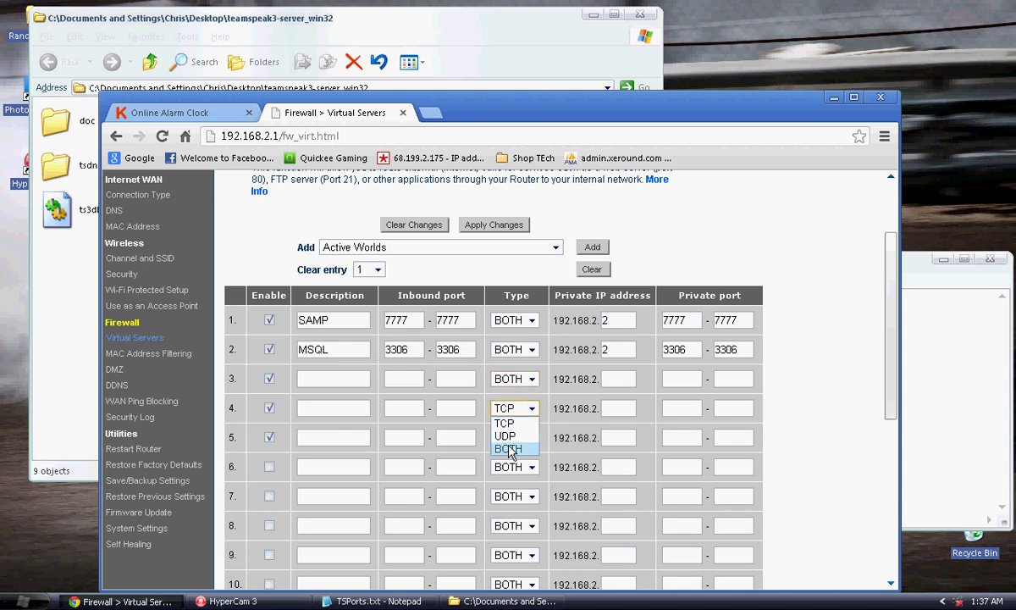
click(510, 450)
click(517, 437)
click(516, 480)
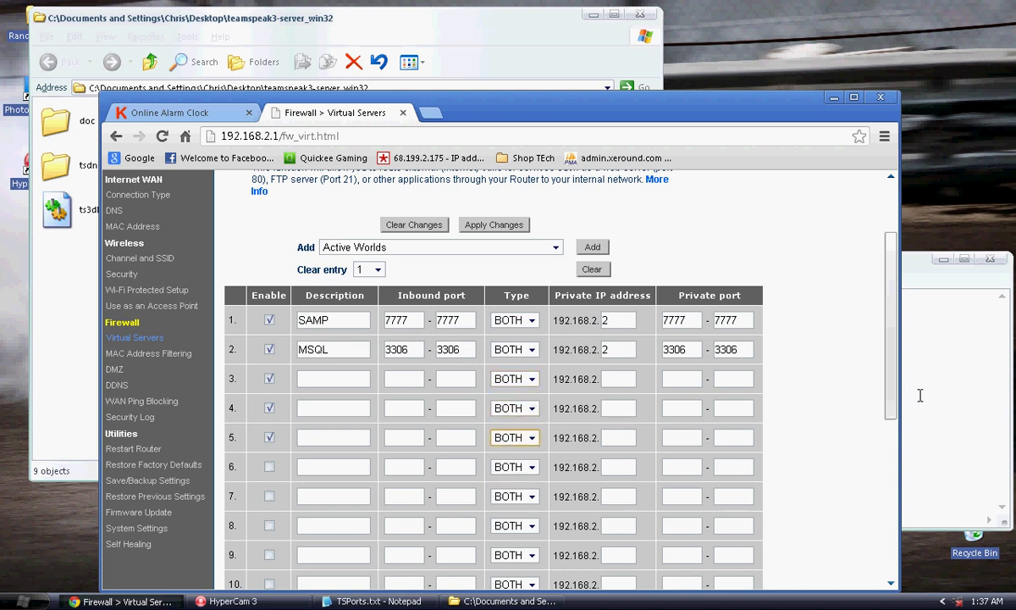
- Bring the TSPorts.txt port list in Notepad in front of the router page and reposition its window
key(alt+Tab)
drag(584, 258, 648, 266)
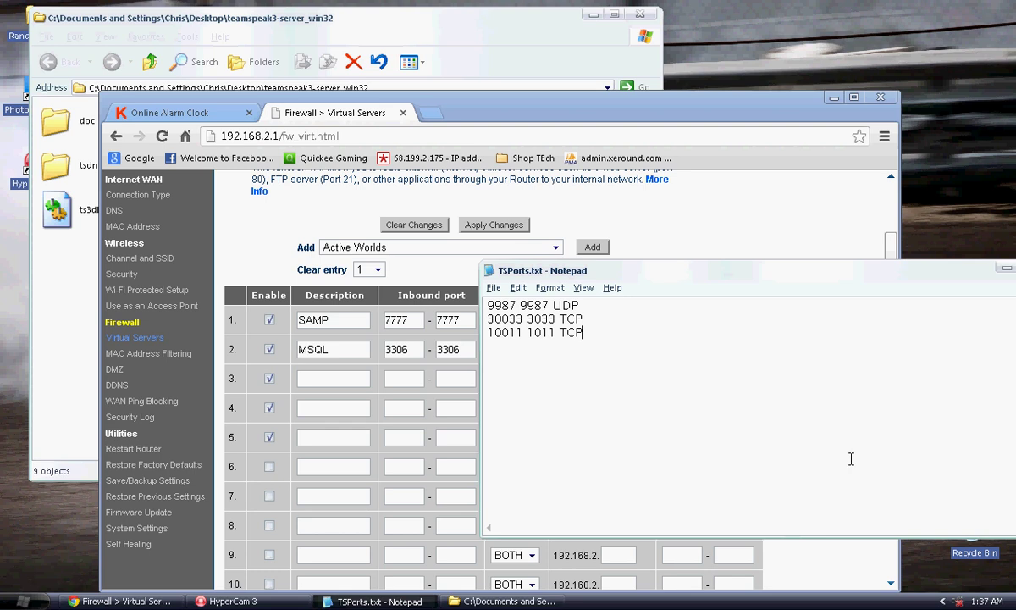
- Open a Command Prompt window by running cmd in place of the remembered Run entry
click(21, 600)
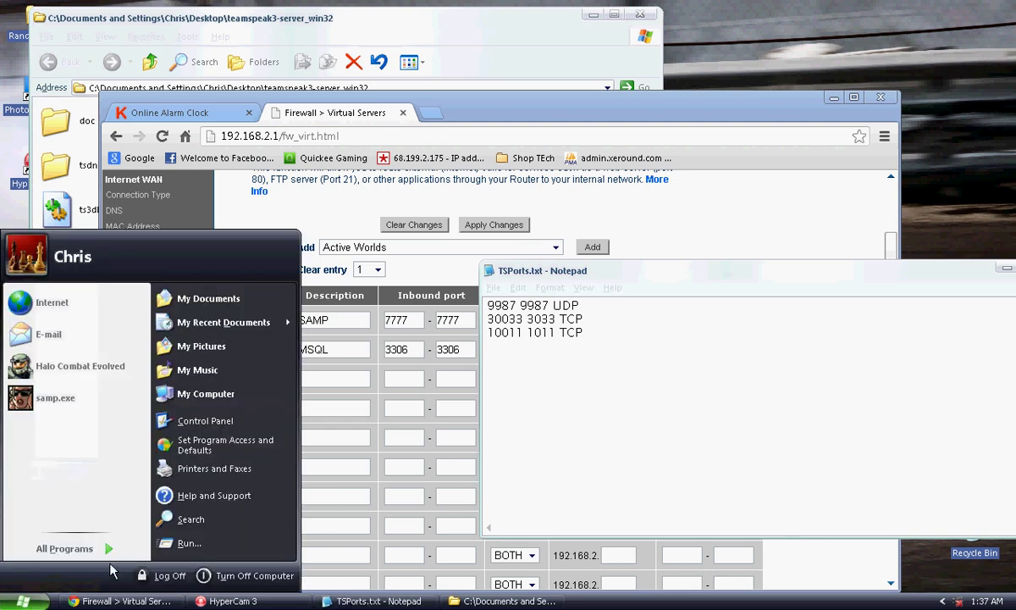
click(253, 546)
click(463, 460)
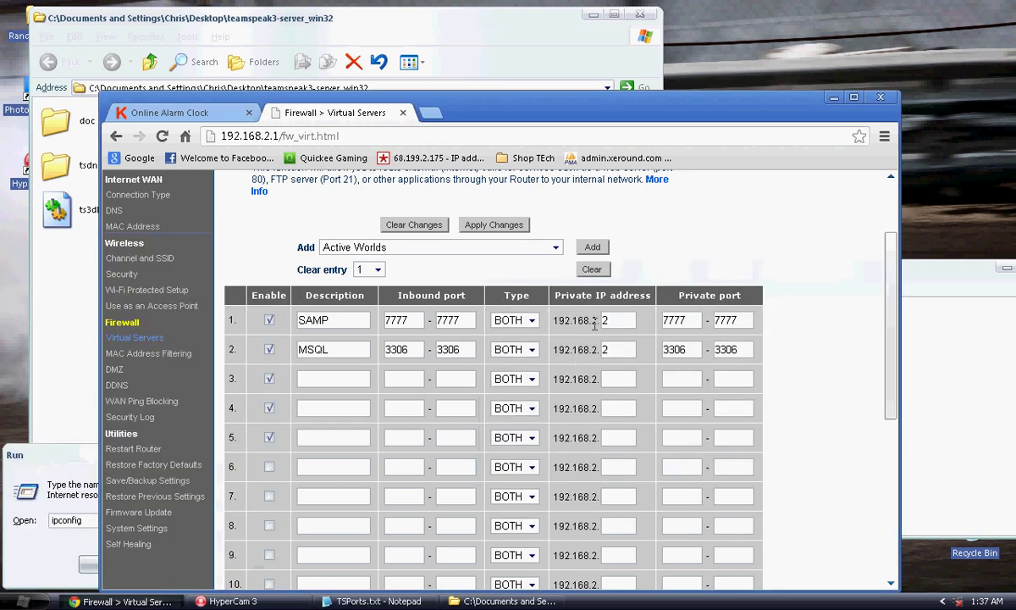
click(85, 519)
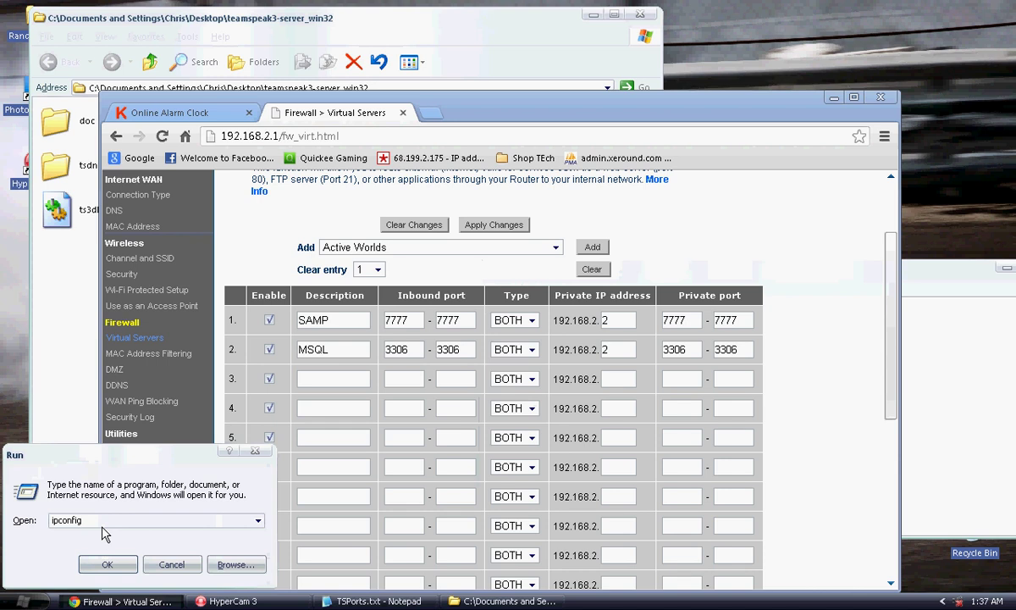
key(BackSpace)
key(BackSpace)
key(BackSpace)
key(BackSpace)
key(BackSpace)
key(BackSpace)
key(BackSpace)
key(BackSpace)
text(cmd)
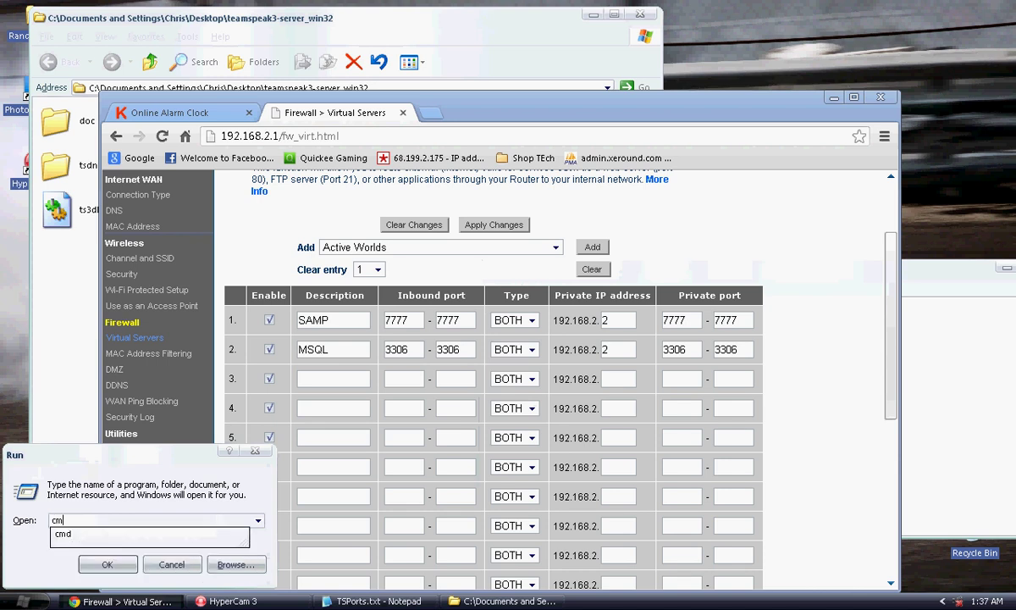
key(Return)
- Run ipconfig to look up this computer's local IP address
text(ipcon)
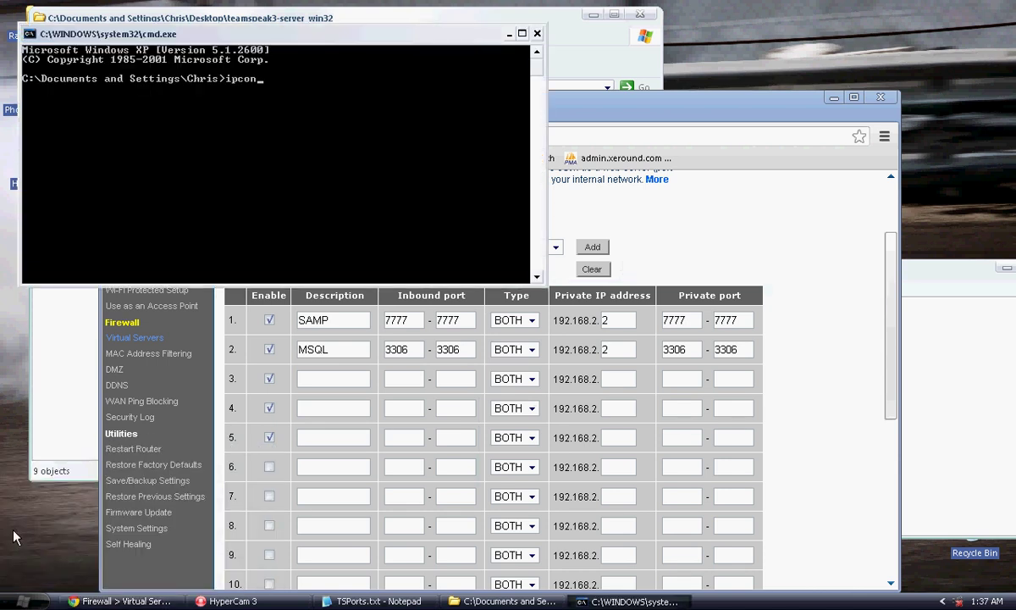
text(iffig)
key(Return)
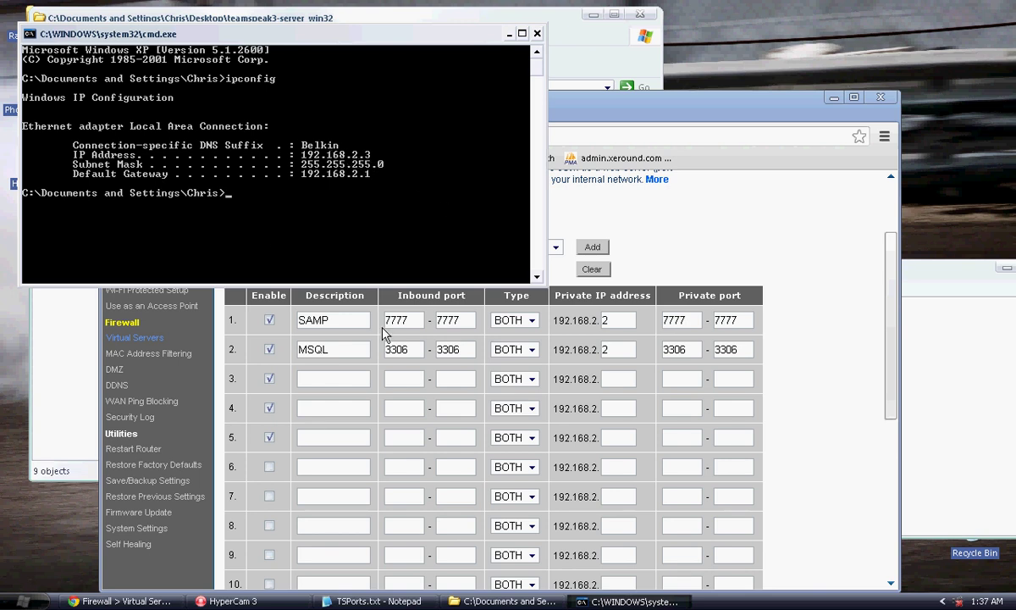
- Describe virtual server entry 3 as "Teamspeak 3" and set its private IP address ending to 3
click(343, 373)
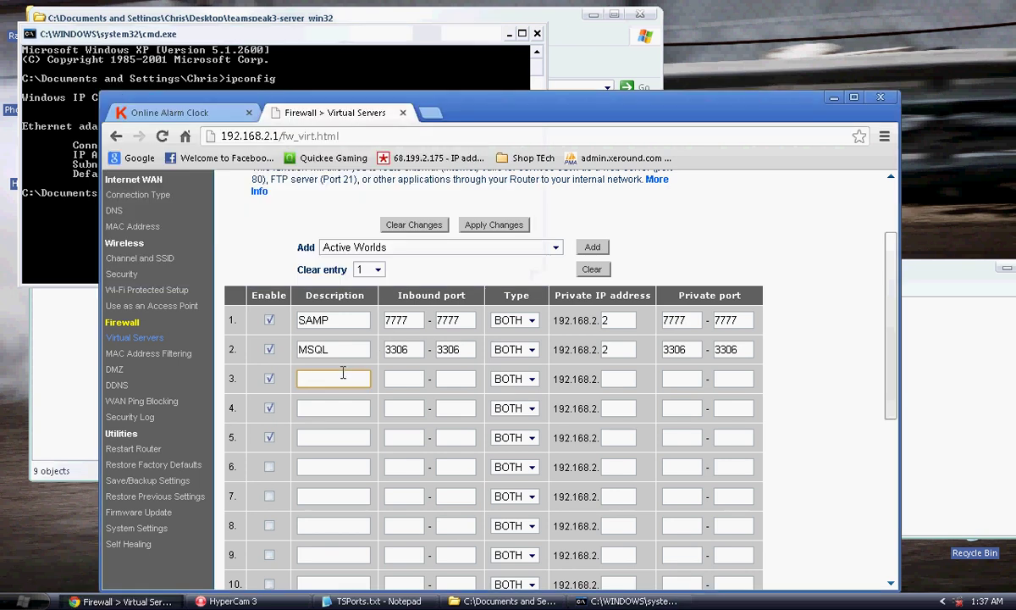
text(Teamspeak 3)
key(Tab)
key(Tab)
key(Tab)
key(Tab)
text(3)
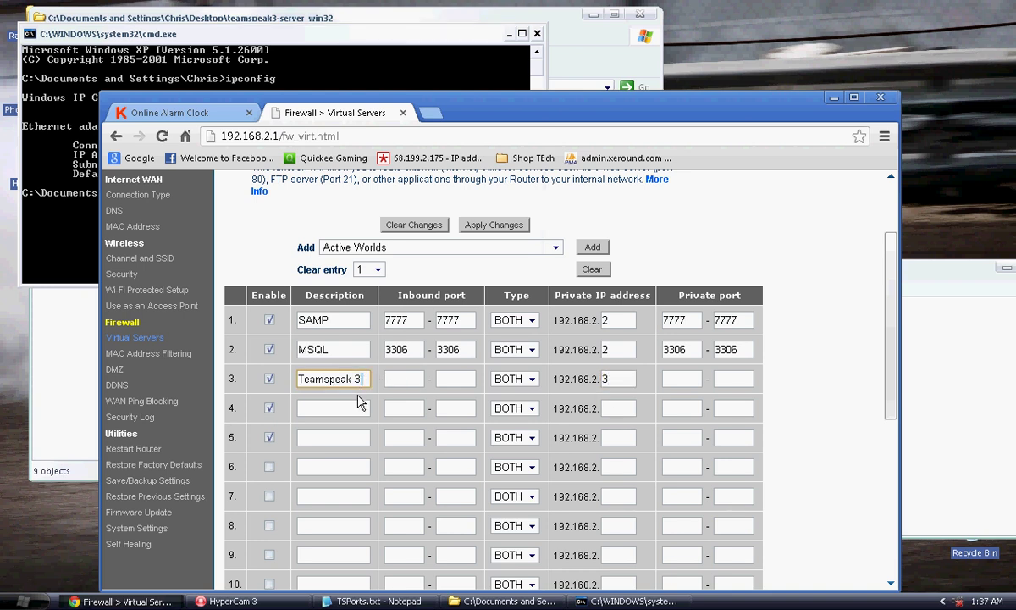
- Copy the "Teamspeak 3" description from virtual server entry 3 into entries 4 and 5
drag(363, 379, 292, 380)
key(ctrl+c)
click(320, 408)
key(ctrl+v)
click(322, 433)
key(ctrl+v)
- Set the private IP address ending of virtual server entries 4 and 5 to 3
click(610, 408)
text(3)
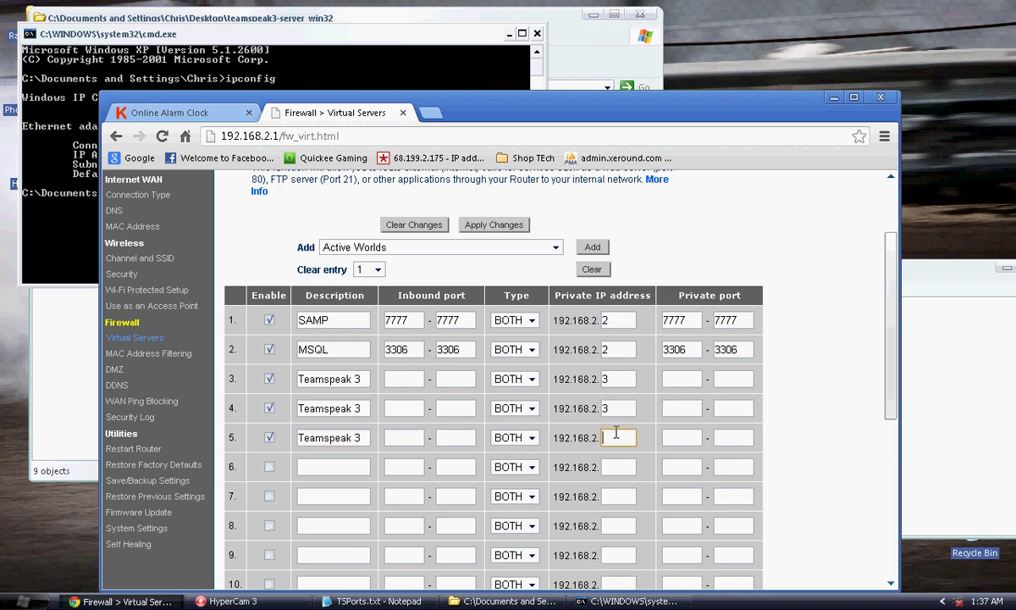
click(610, 438)
text(3)
- Following the TSPorts.txt list, set entry 3's inbound port range to 9987-9987 and its starting private port to 9987
key(alt+Tab)
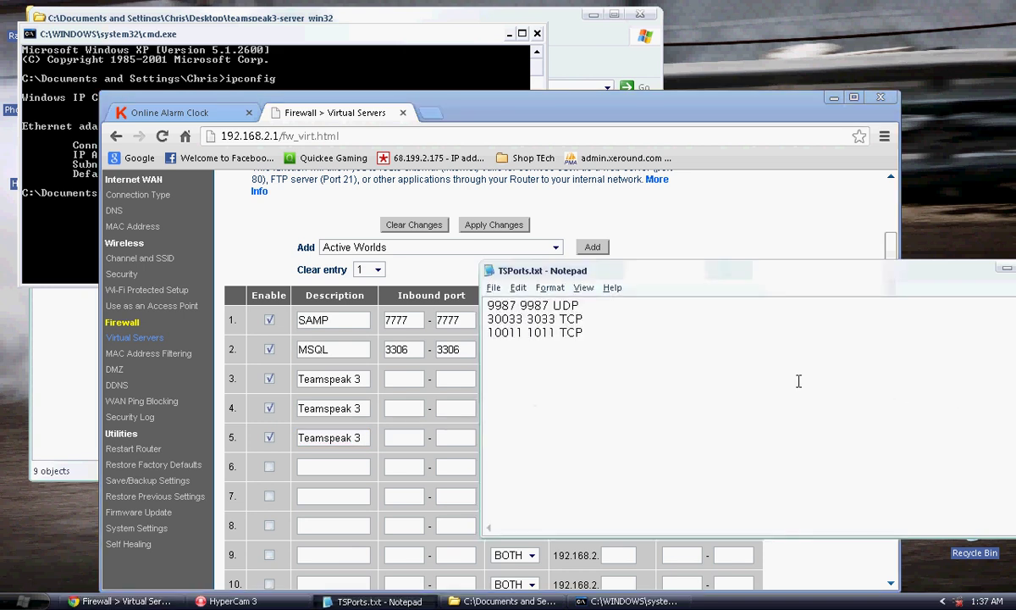
click(410, 382)
text(9987)
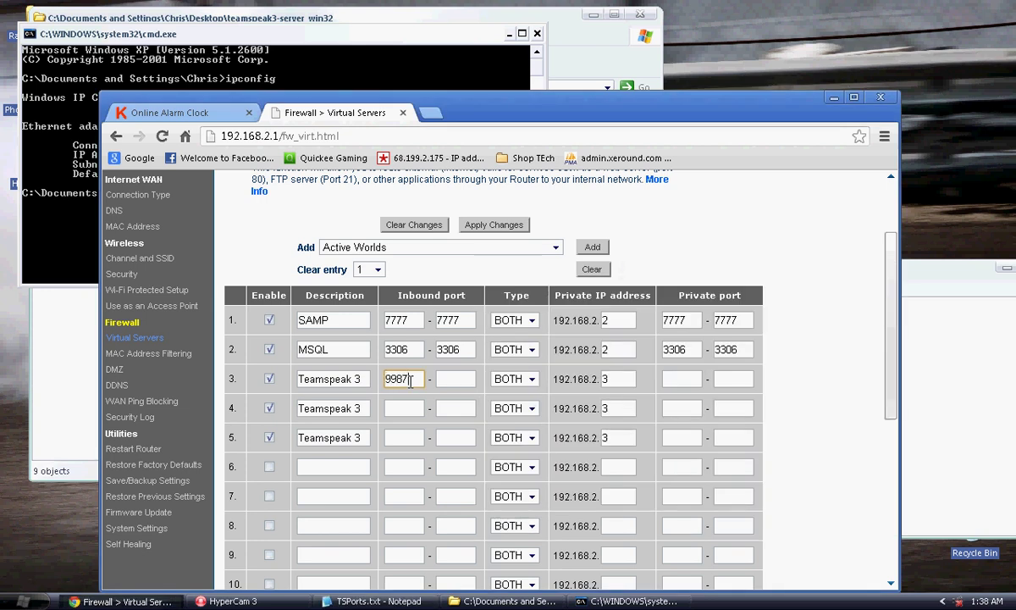
key(Tab)
text(9987)
key(Tab)
key(Tab)
key(Tab)
text(9987)
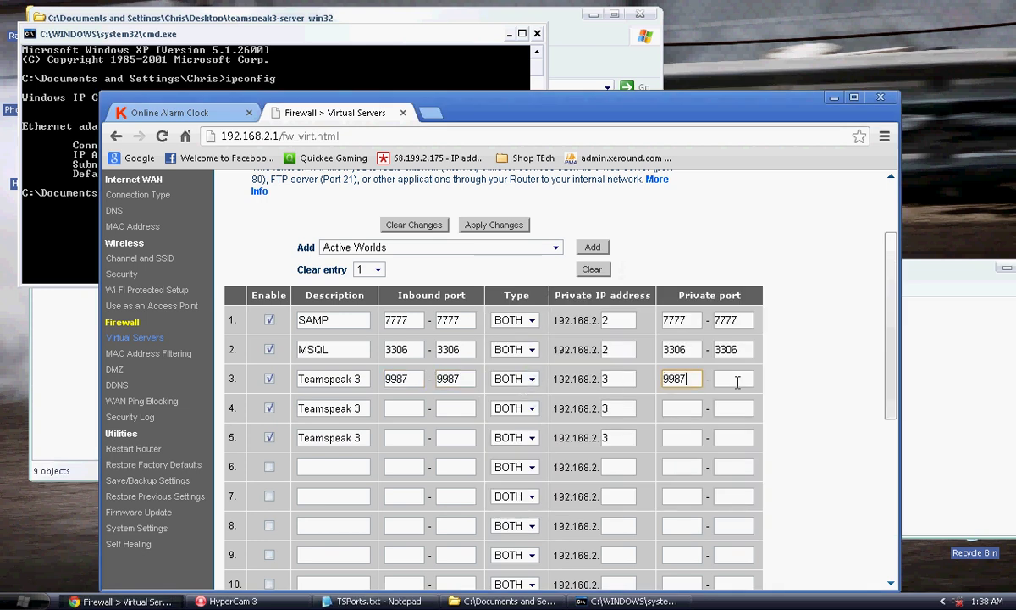
- Check the port list and set the protocol type of virtual server entry 3 to UDP
click(924, 386)
click(456, 408)
click(505, 387)
click(525, 407)
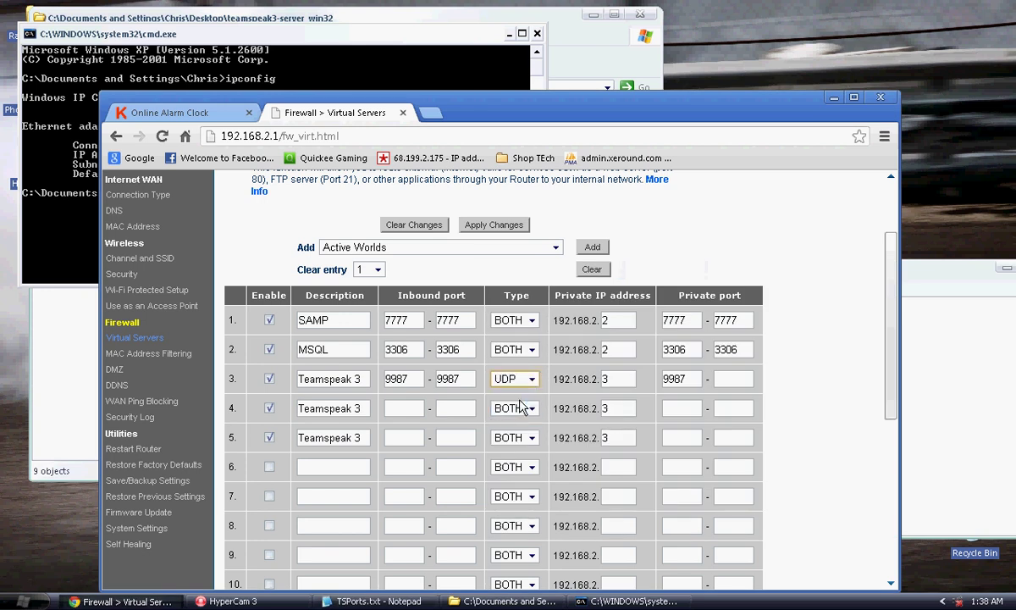
- Consult the port list and set the inbound and private port ranges of virtual server entry 4 to 3033-3033
click(934, 367)
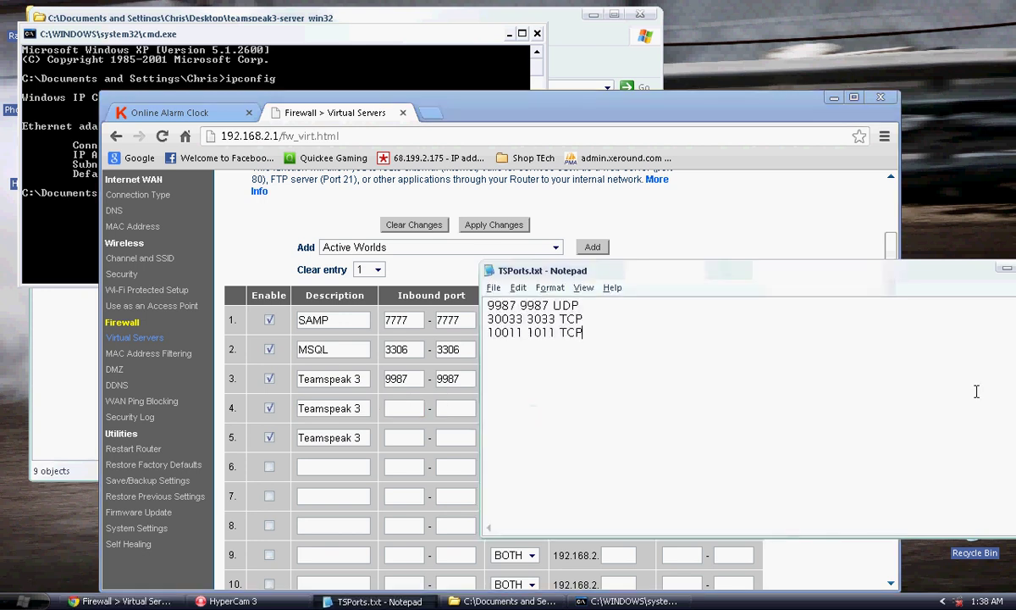
click(415, 407)
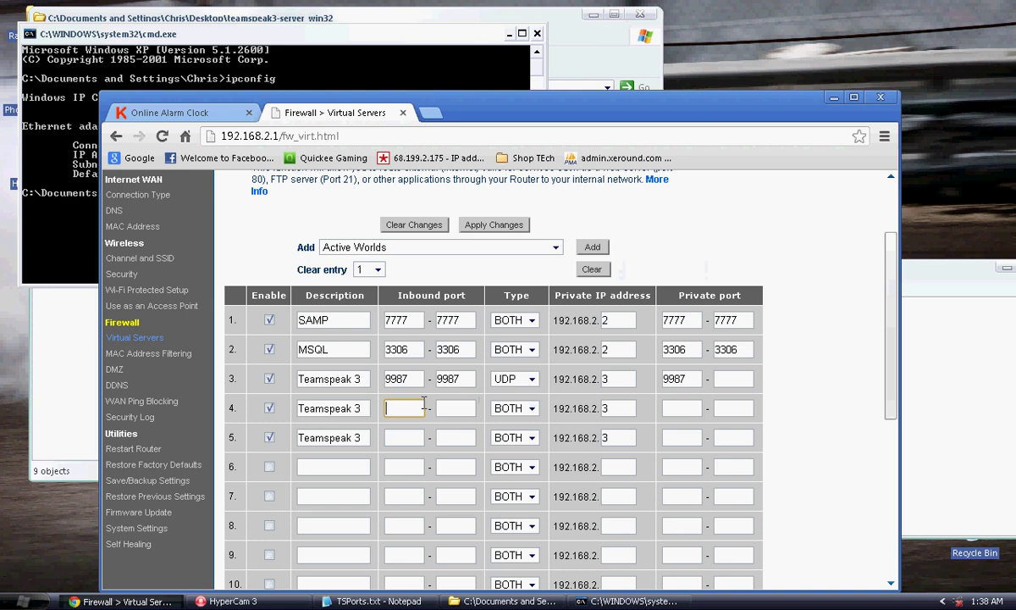
text(3033)
key(Tab)
text(3033)
key(Tab)
key(Tab)
key(Tab)
text(3033)
key(Tab)
text(3033)
- Set the protocol type of virtual server entry 5 to TCP and of entry 4 to UDP
click(941, 381)
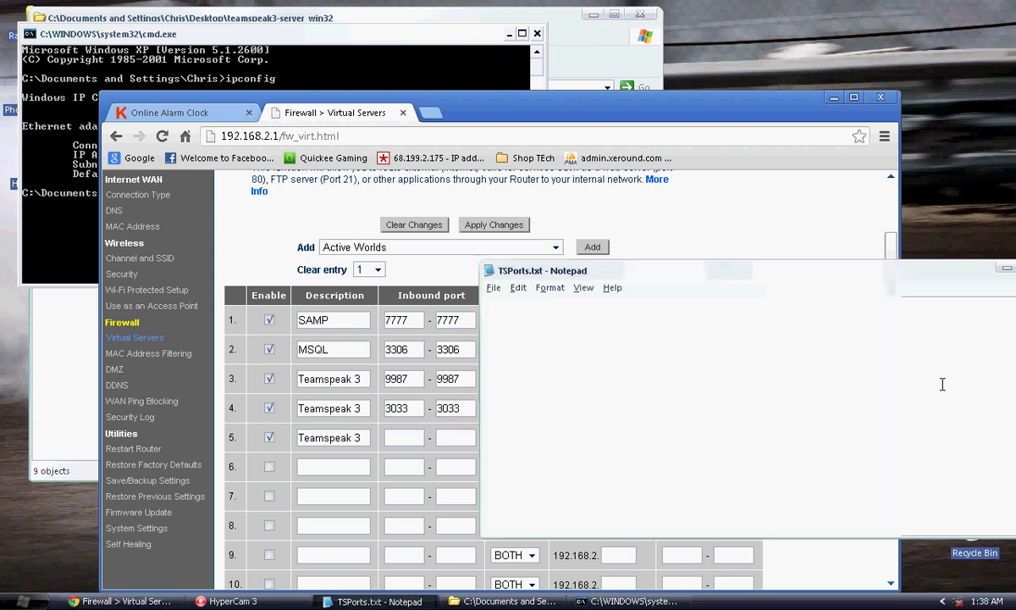
click(444, 490)
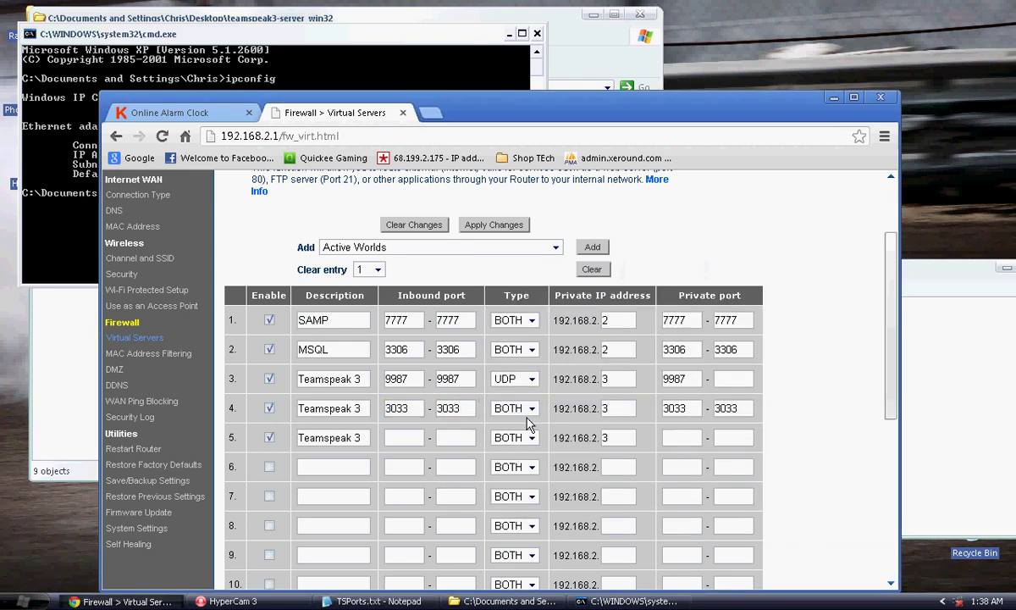
click(531, 437)
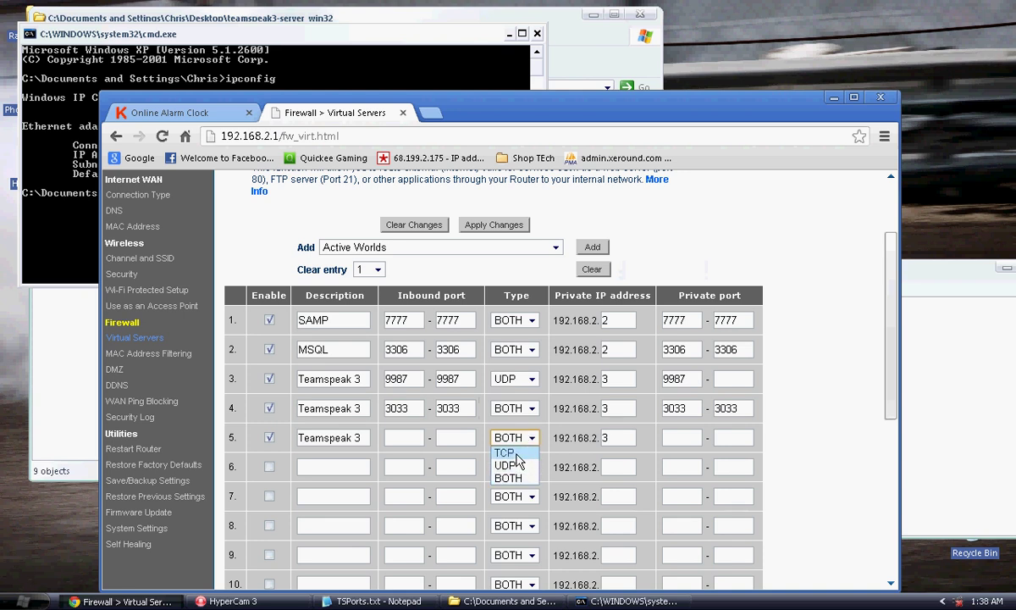
click(519, 450)
click(516, 408)
click(500, 434)
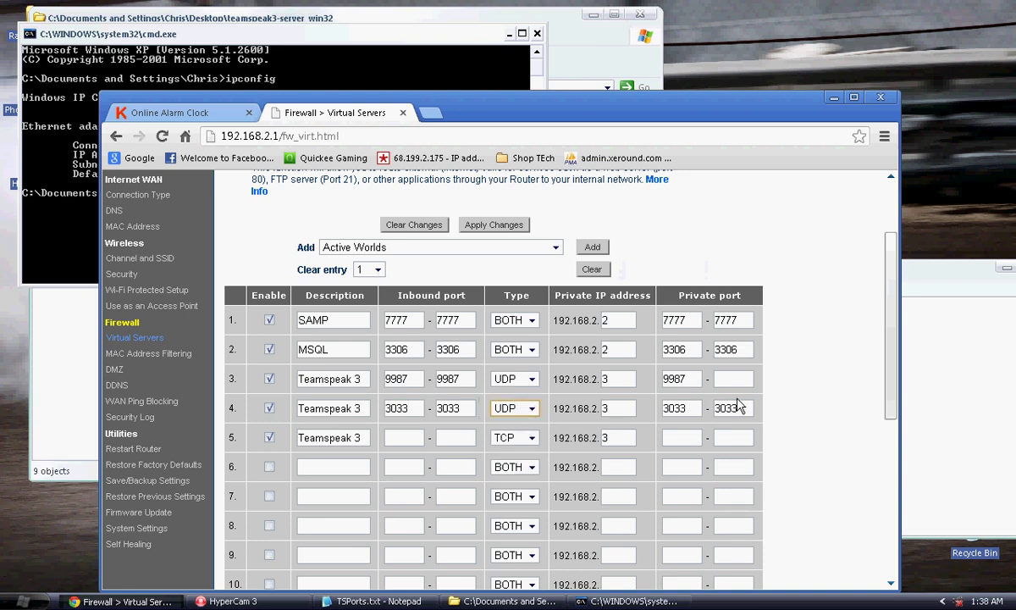
- Set entry 3's ending private port to 9987 and entry 5's inbound and private port ranges to 1011-1011
click(711, 382)
click(920, 388)
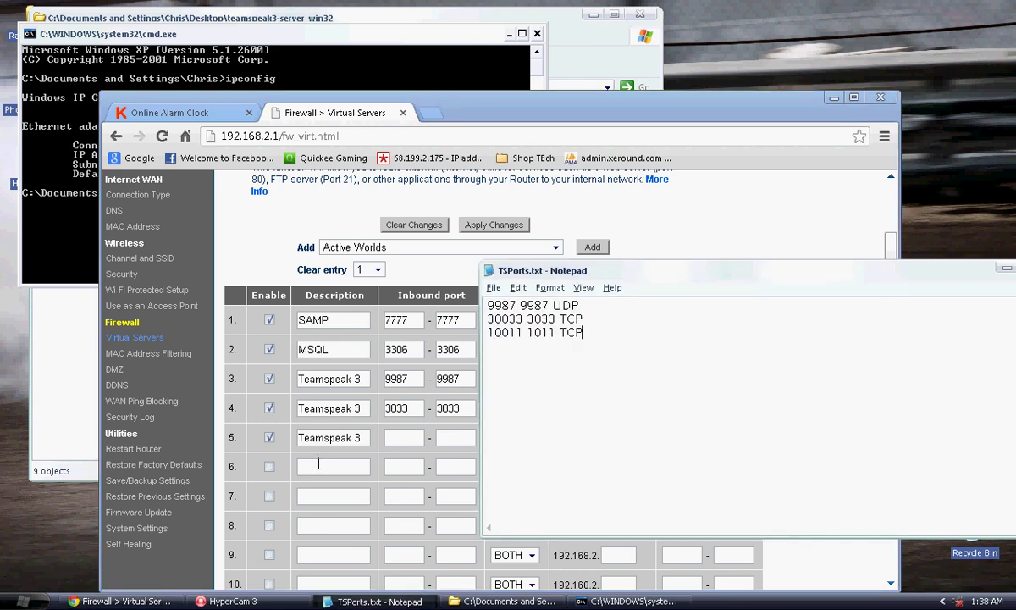
click(319, 463)
click(400, 440)
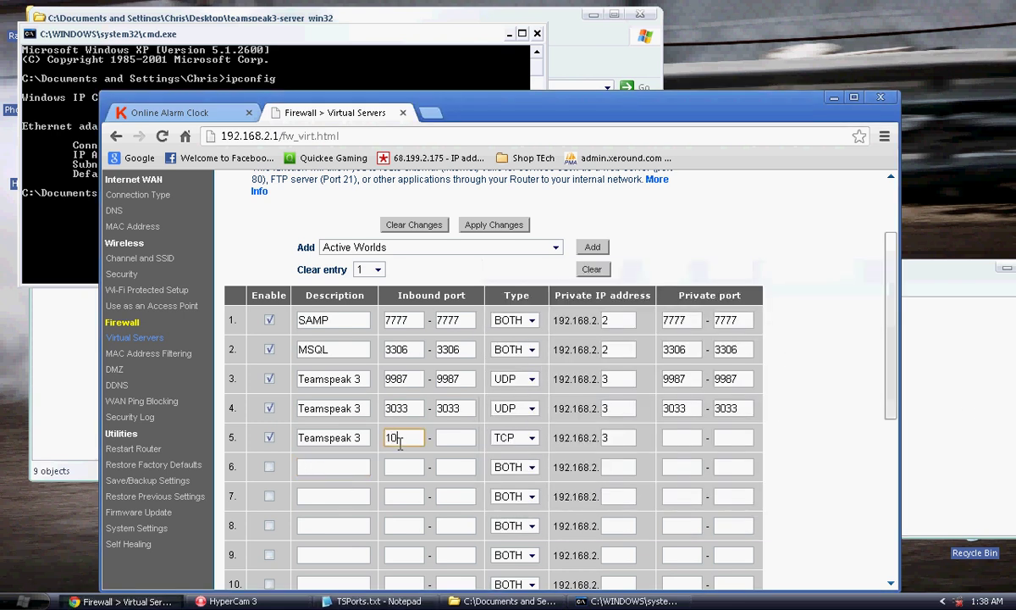
text(1011a)
click(438, 438)
text(1011)
click(681, 438)
text(1011)
- Set the protocol type of virtual server entry 4 to TCP and move the TSPorts.txt window aside
click(513, 408)
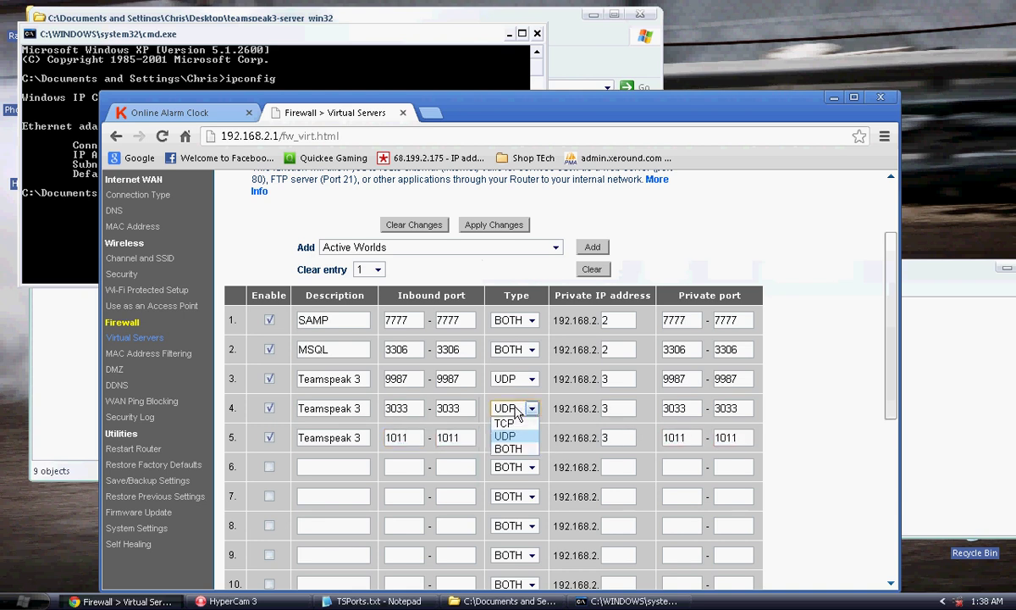
click(506, 419)
click(906, 404)
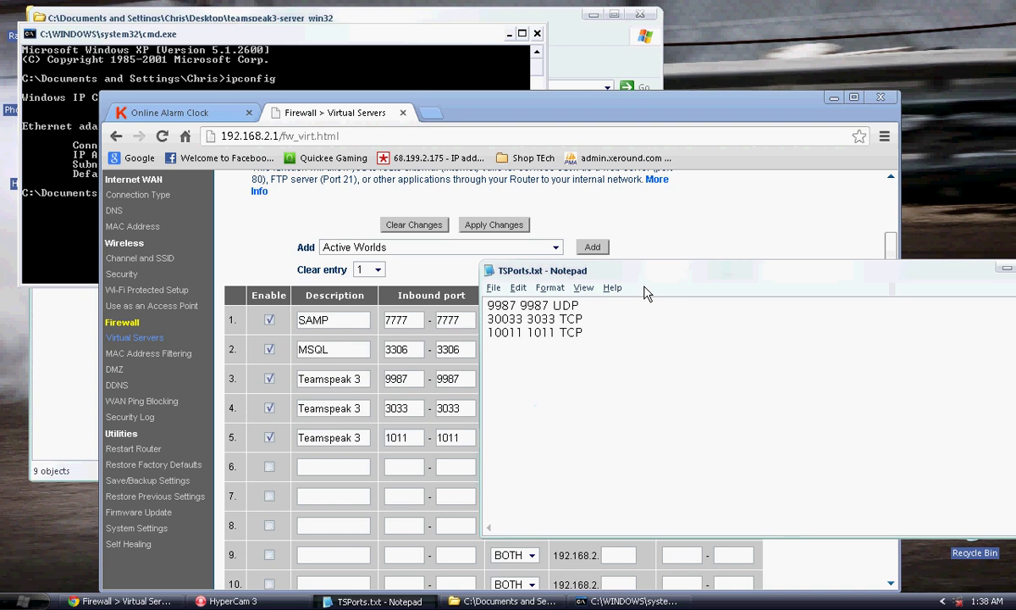
drag(642, 271, 1015, 302)
click(368, 465)
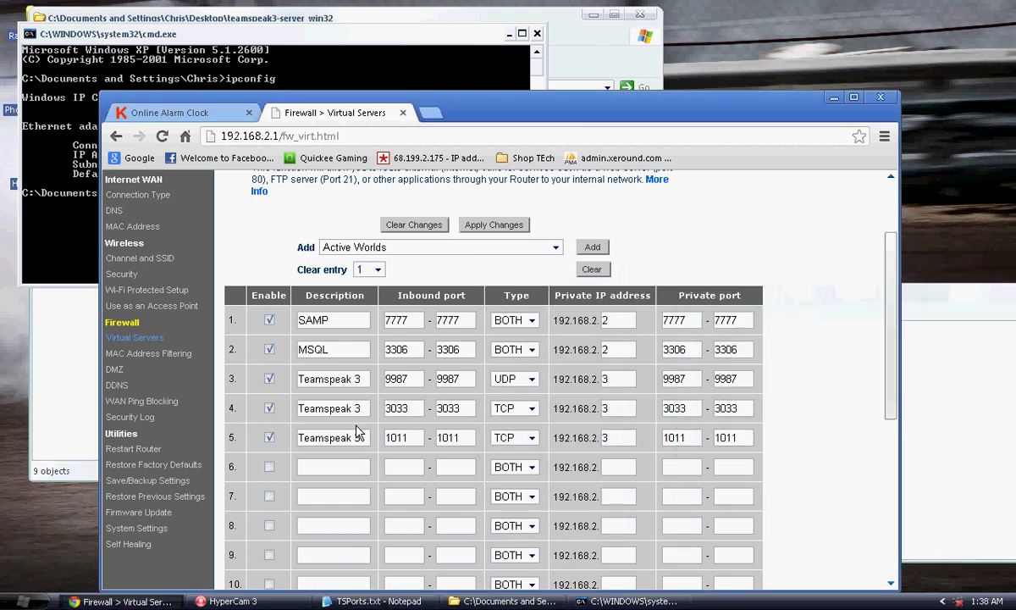
- Apply the virtual server changes and reopen the Virtual Servers page to check the saved entries
middle_click(360, 458)
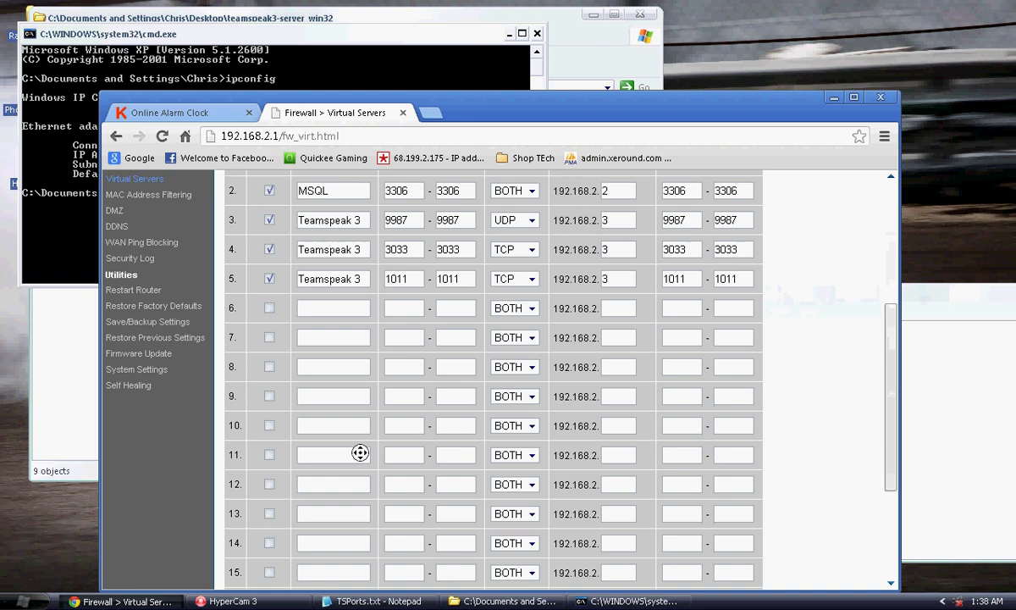
click(554, 569)
click(552, 565)
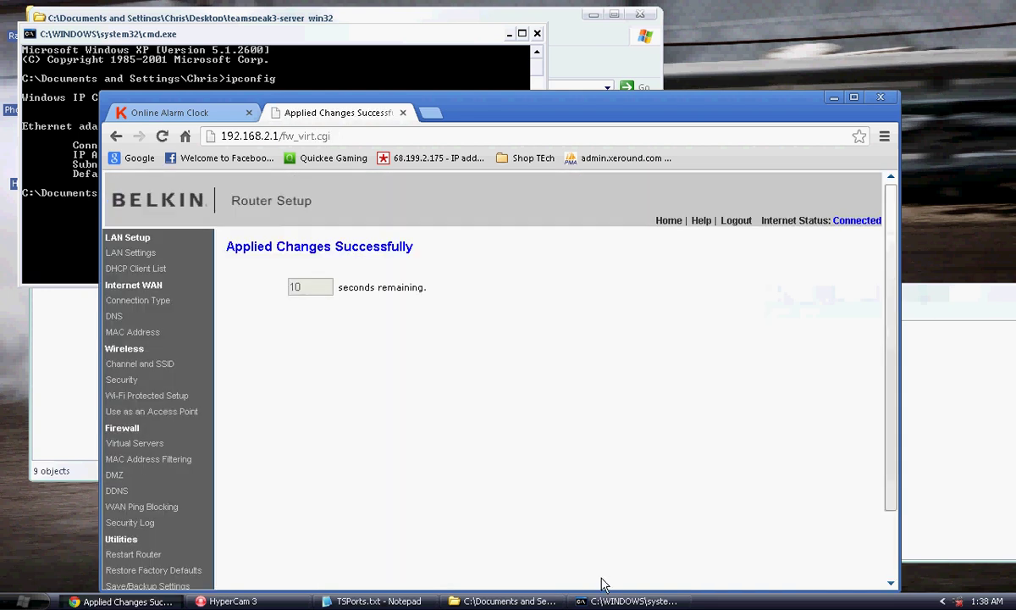
click(160, 446)
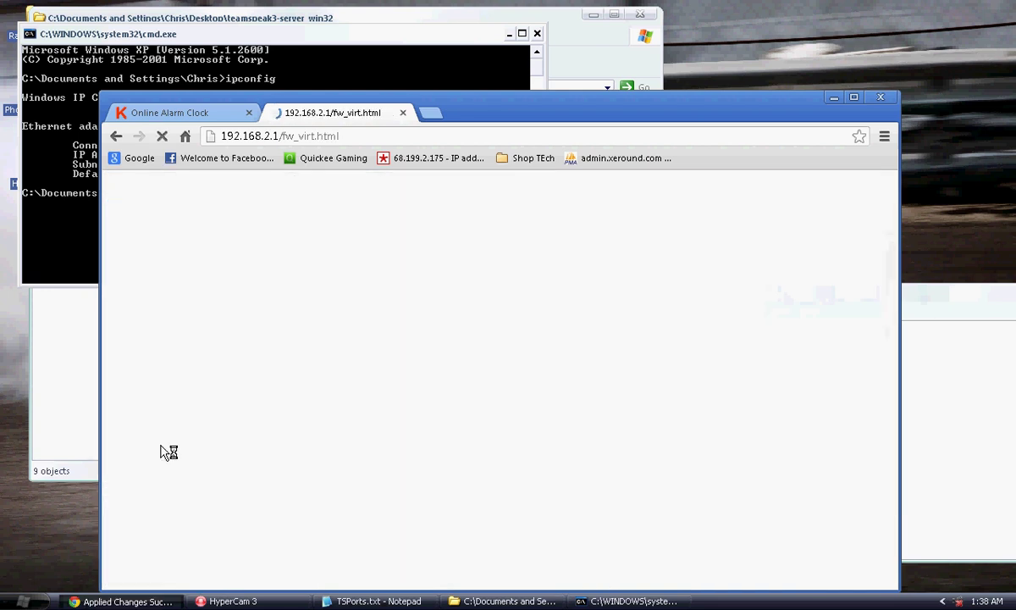
scroll(333, 438, down, 1)
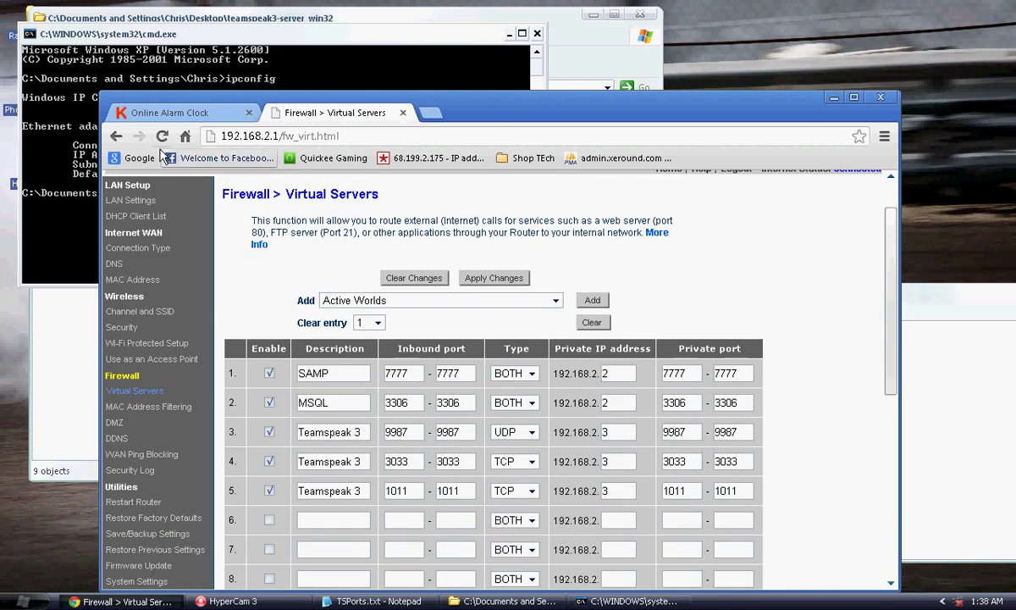
- Leave the router page for Google, put the browser and Command Prompt away, and move the TSPorts.txt window fully into view
click(136, 157)
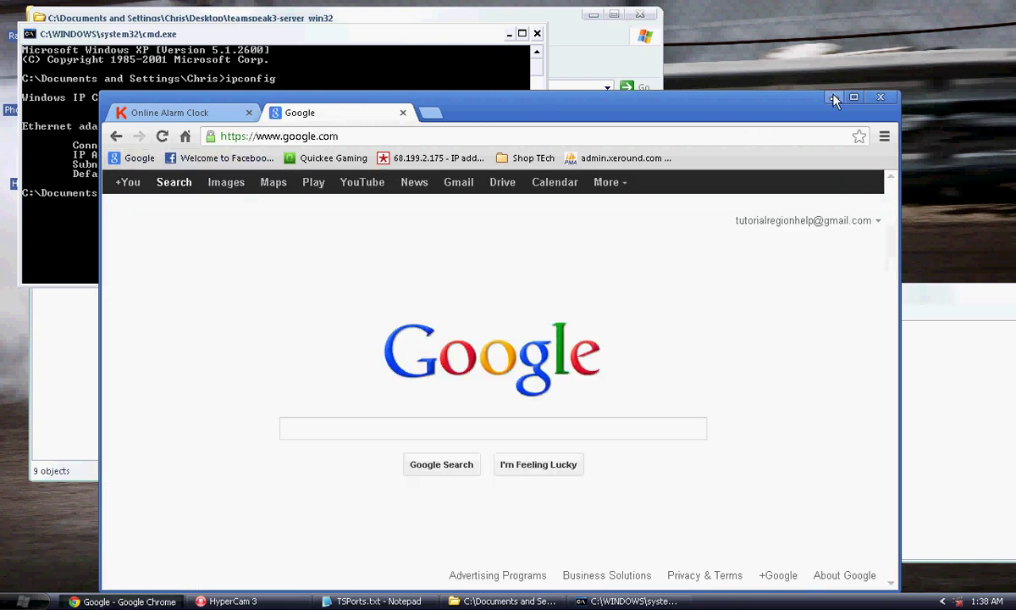
click(834, 97)
click(535, 34)
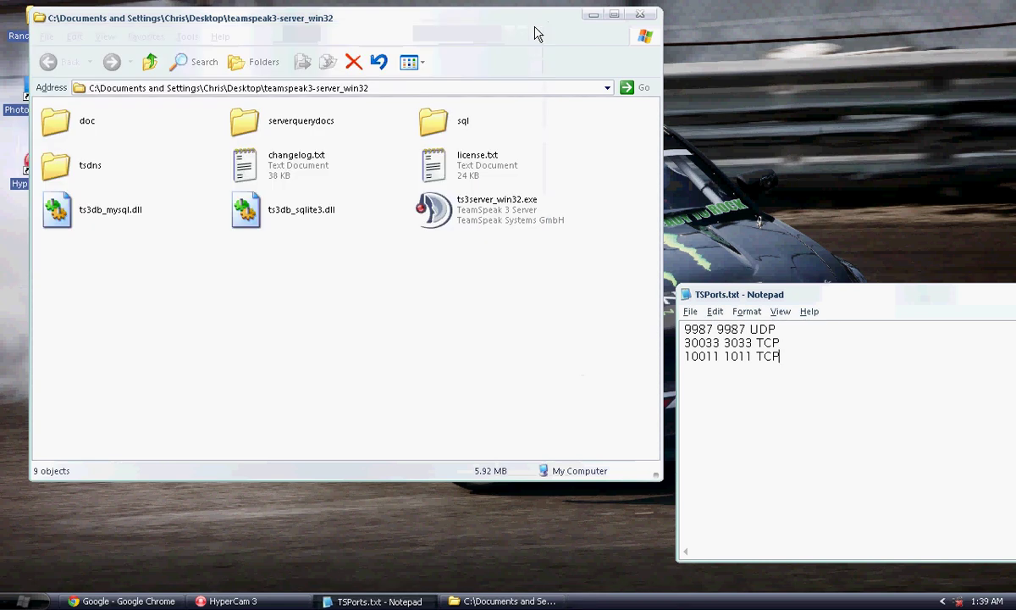
drag(737, 293, 381, 271)
- Quit the TeamSpeak client running in the background
right_click(961, 601)
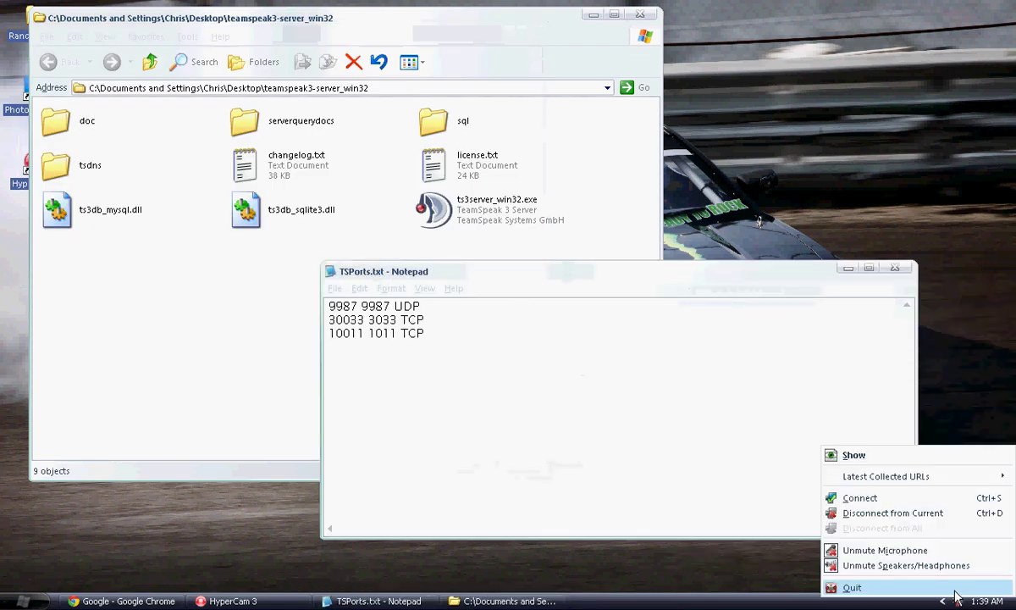
click(942, 586)
click(16, 597)
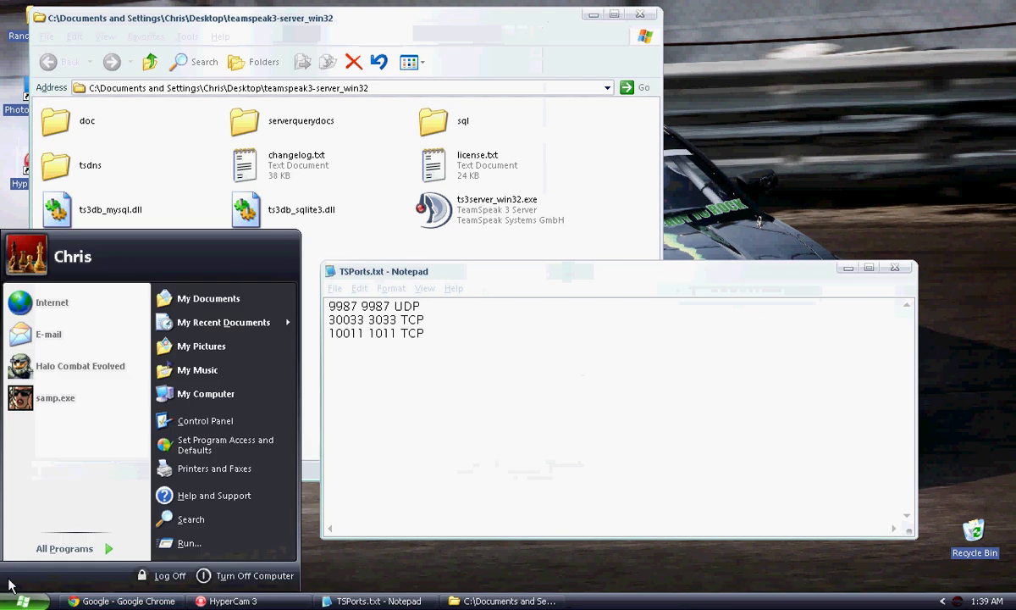
click(64, 548)
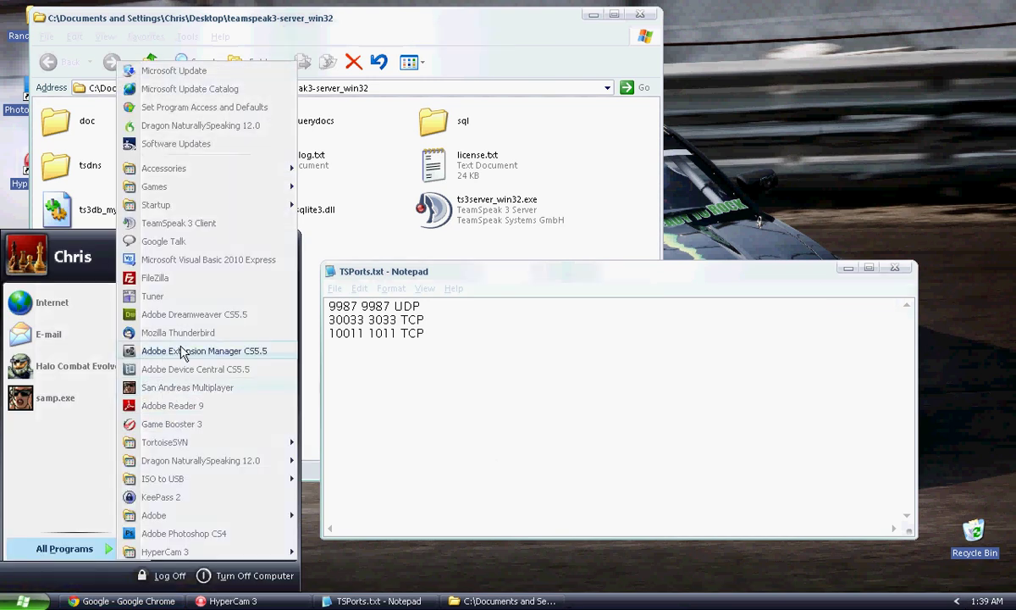
click(305, 246)
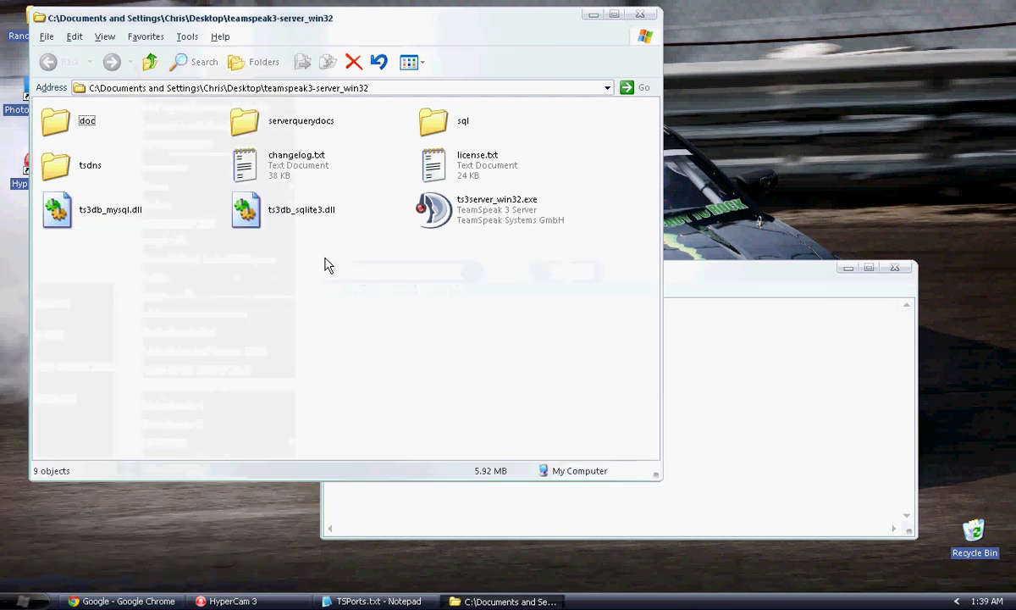
- Launch ts3server_win32.exe from the teamspeak3-server_win32 folder
click(503, 222)
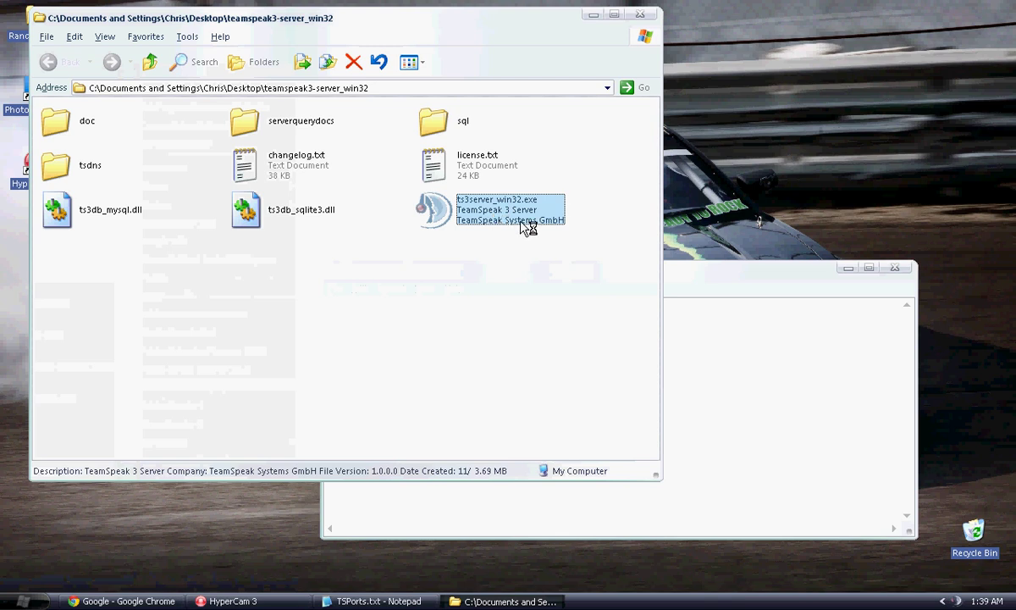
- Copy the server admin privilege key from the TeamSpeak 3 Server dialog and close the dialog
click(813, 292)
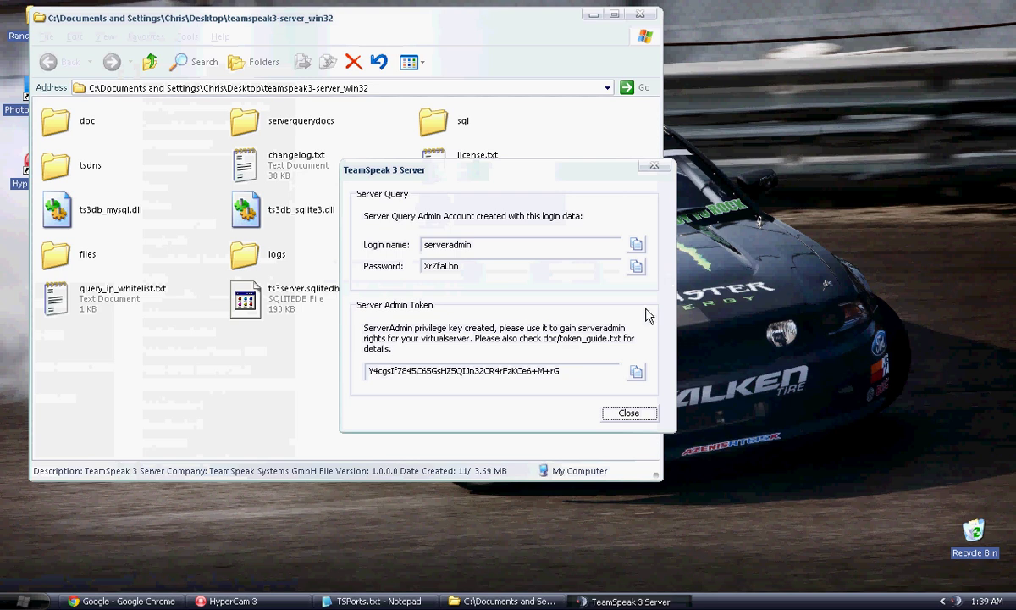
double_click(564, 374)
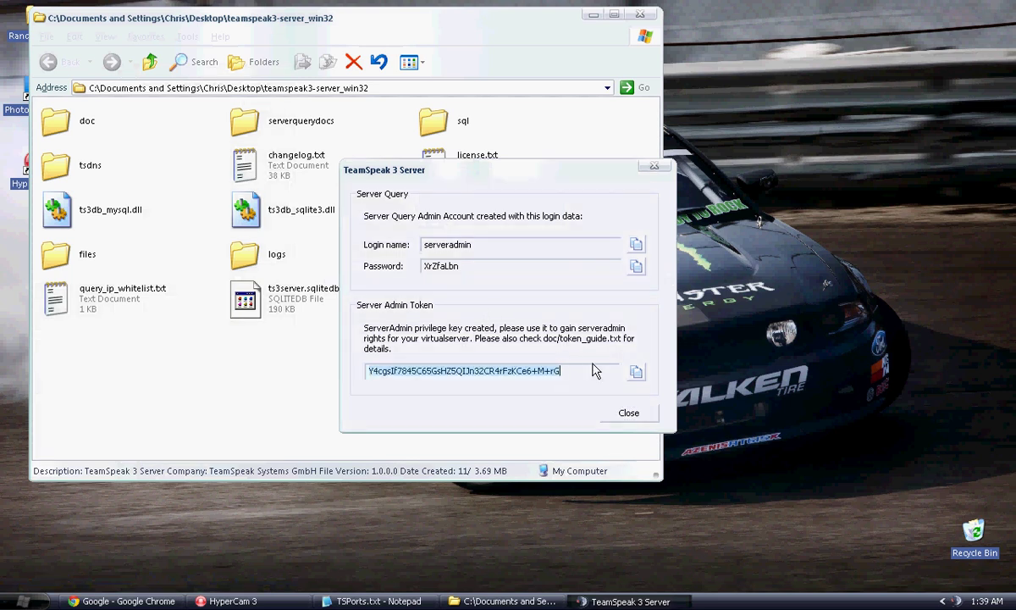
click(635, 373)
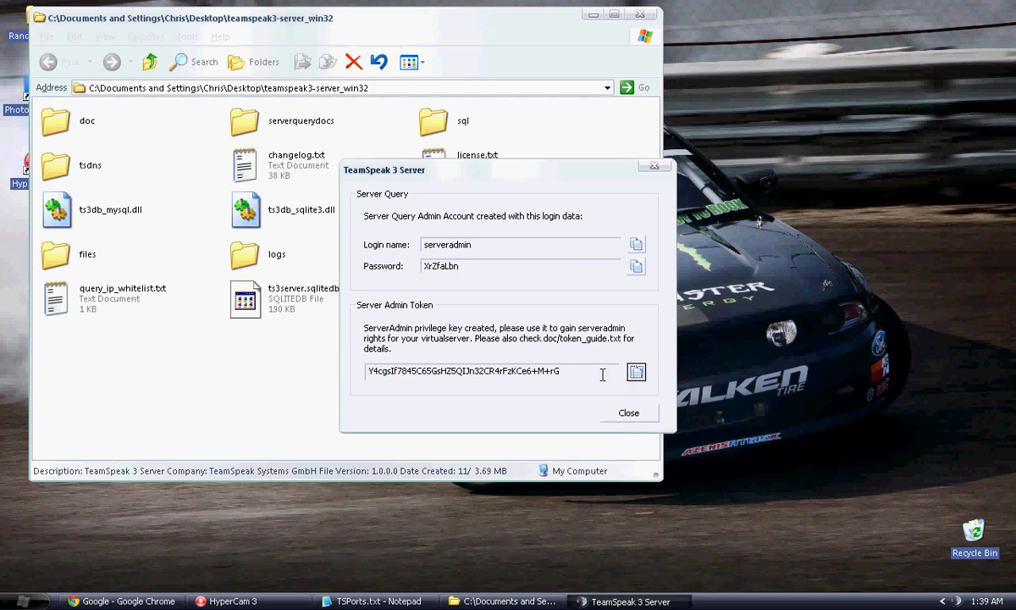
drag(602, 375, 347, 372)
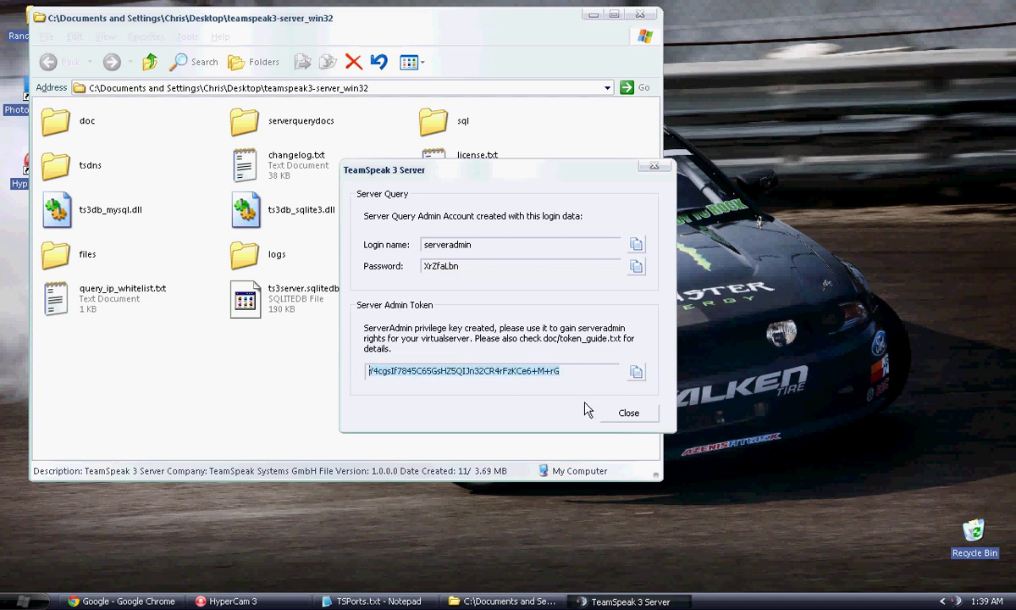
click(624, 415)
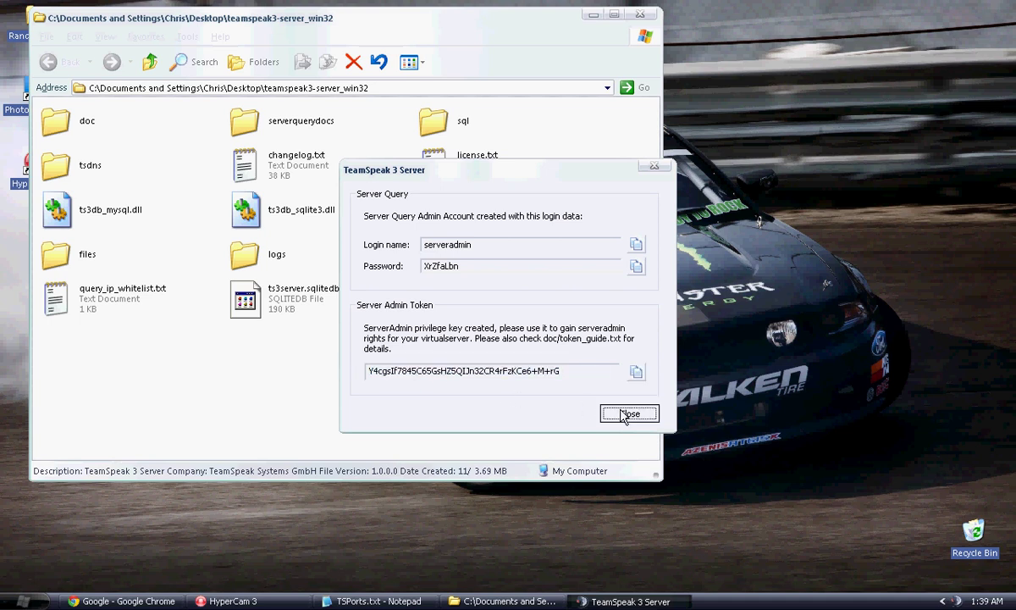
- In the browser, search Google for "What is my ip" and copy the public IP address, keeping the privilege key pasted in the address bar
click(139, 600)
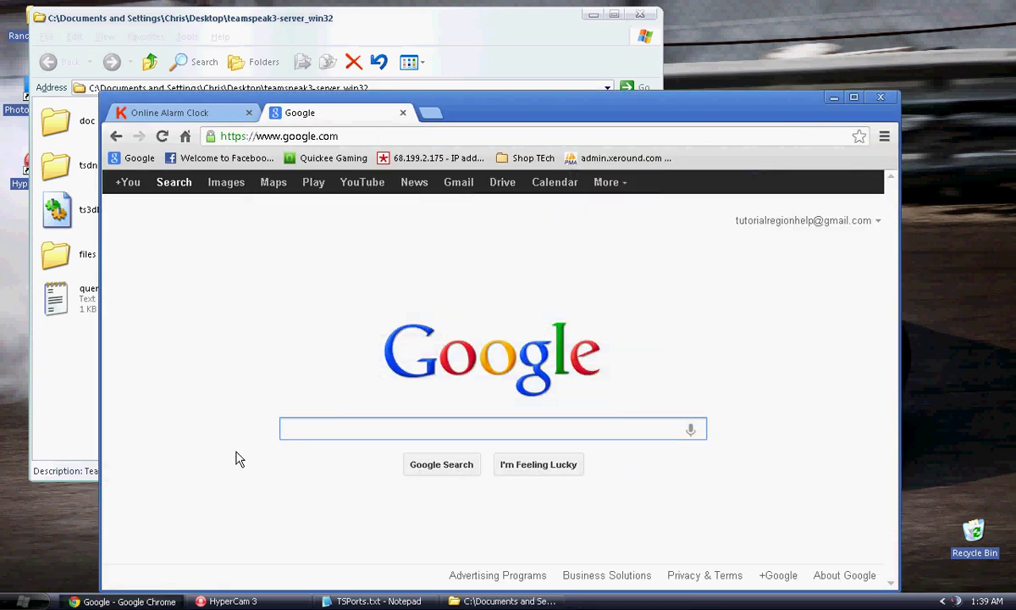
text(What is my ip)
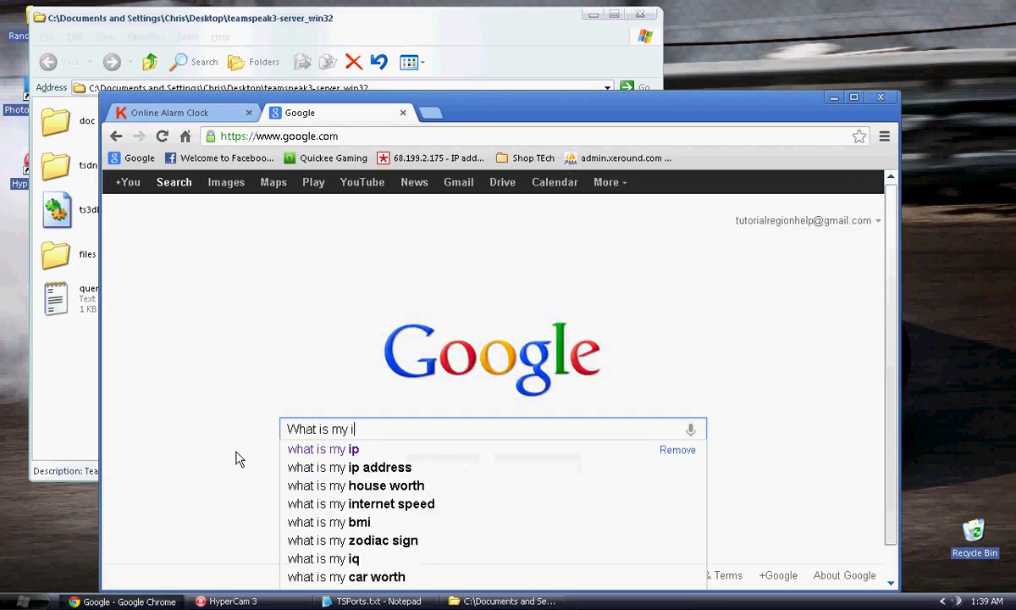
key(Return)
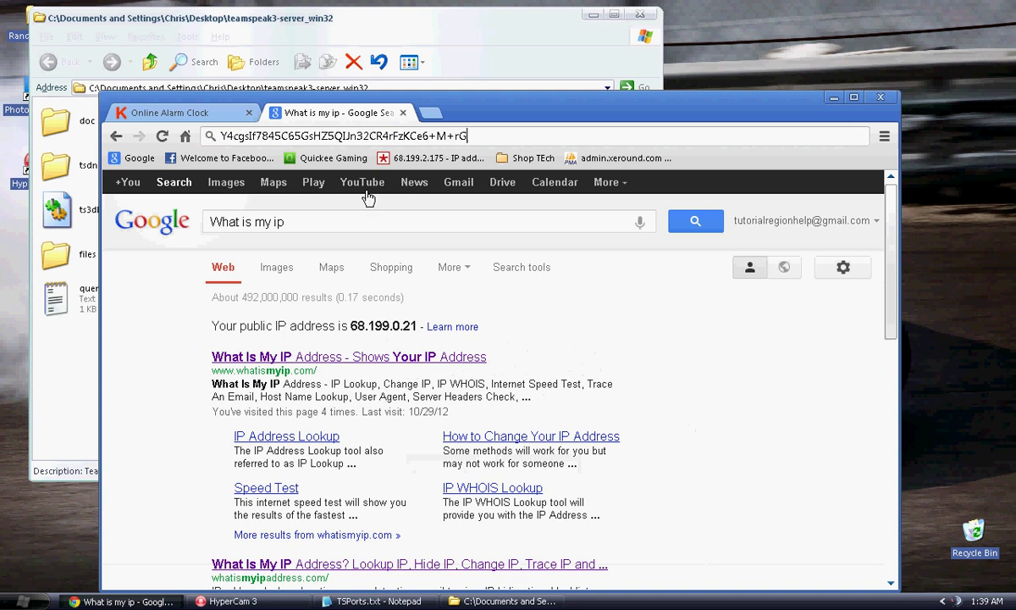
drag(349, 326, 418, 327)
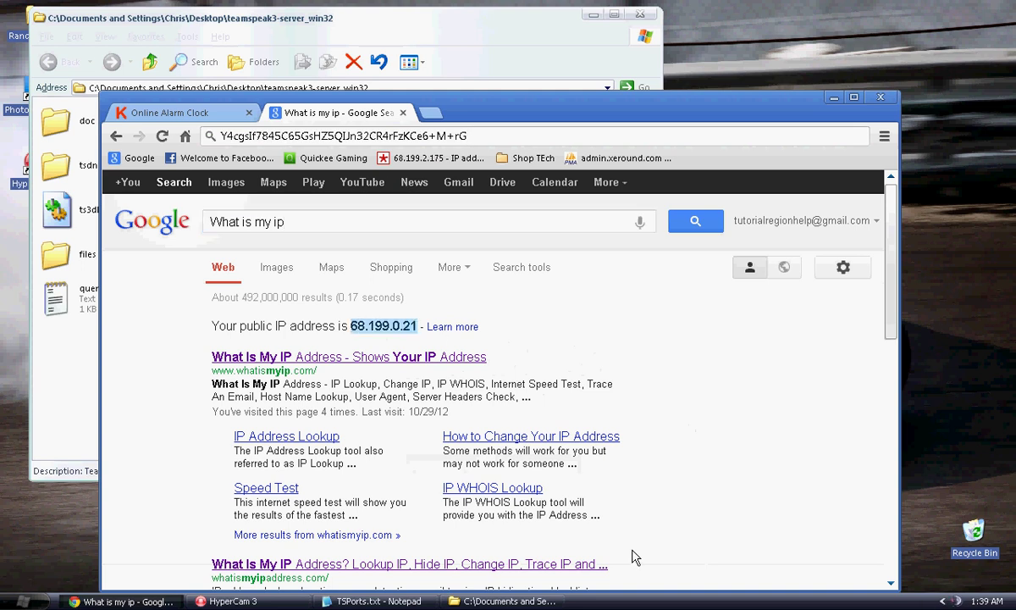
- Launch the TeamSpeak 3 Client, decline its update, and close the Soundboard window
click(23, 600)
mouse_move(65, 549)
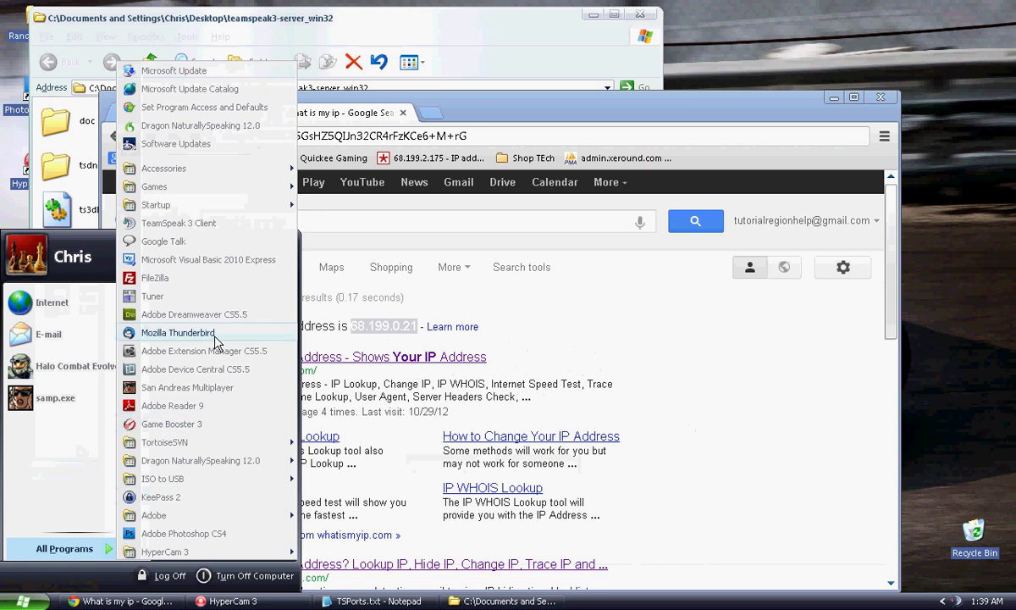
click(243, 223)
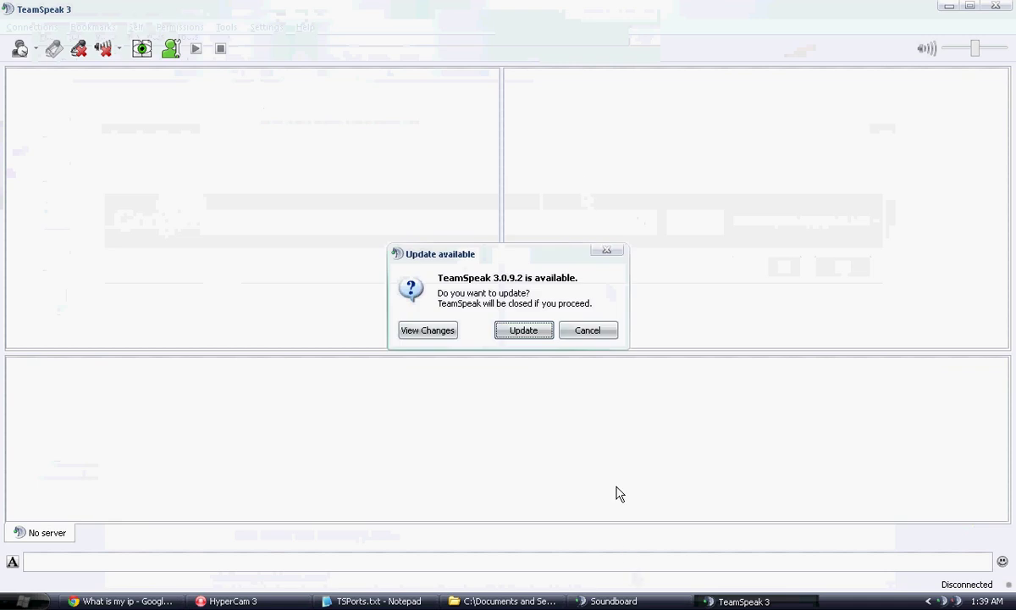
click(569, 331)
right_click(622, 600)
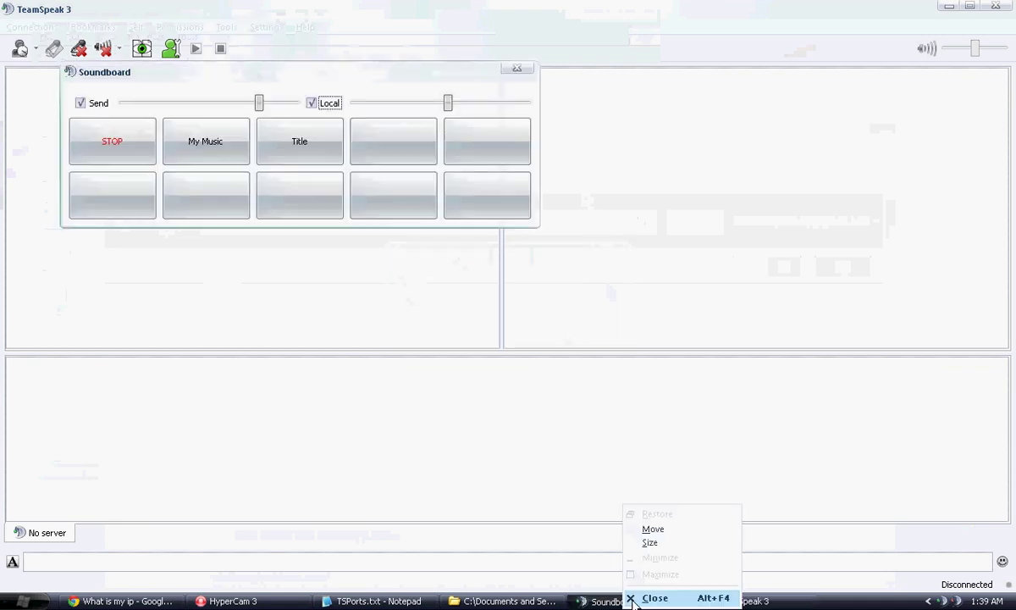
click(652, 597)
- Connect to the server at 68.199.0.21 with the nickname Anonymous
click(28, 34)
click(31, 34)
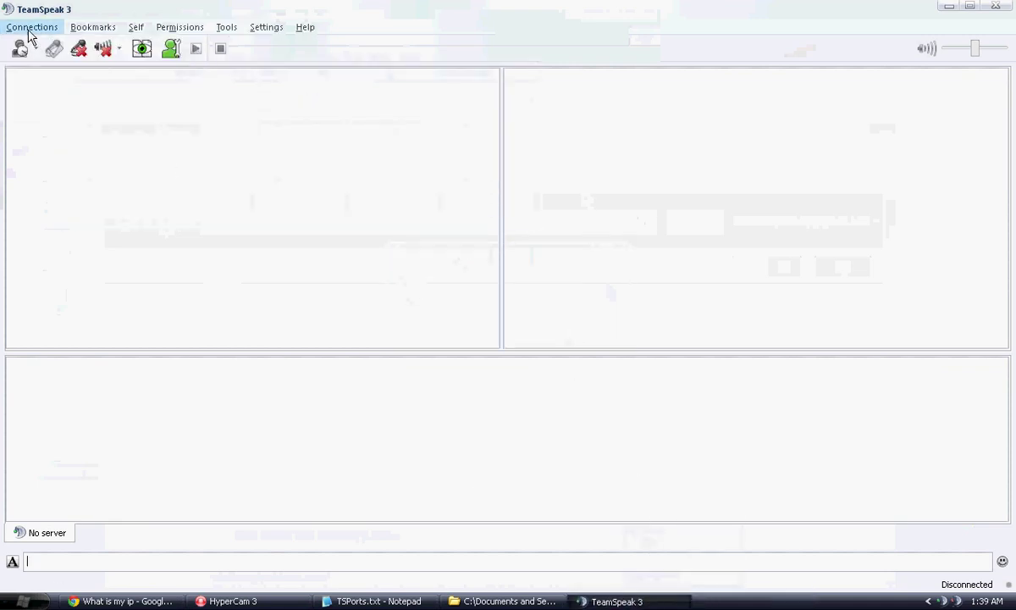
click(32, 34)
click(33, 44)
drag(403, 227, 311, 241)
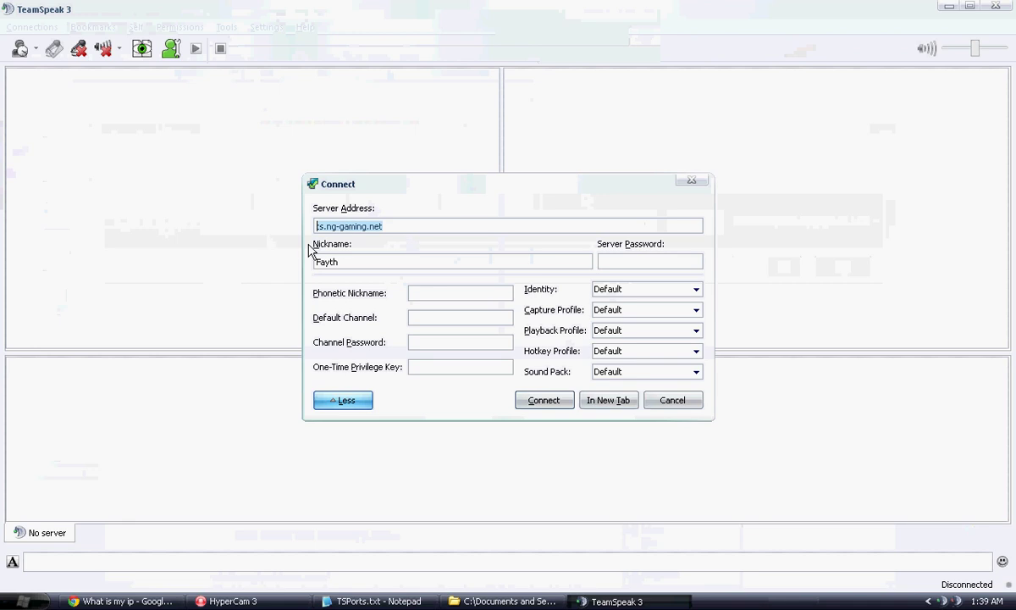
key(ctrl+v)
key(Tab)
key(BackSpace)
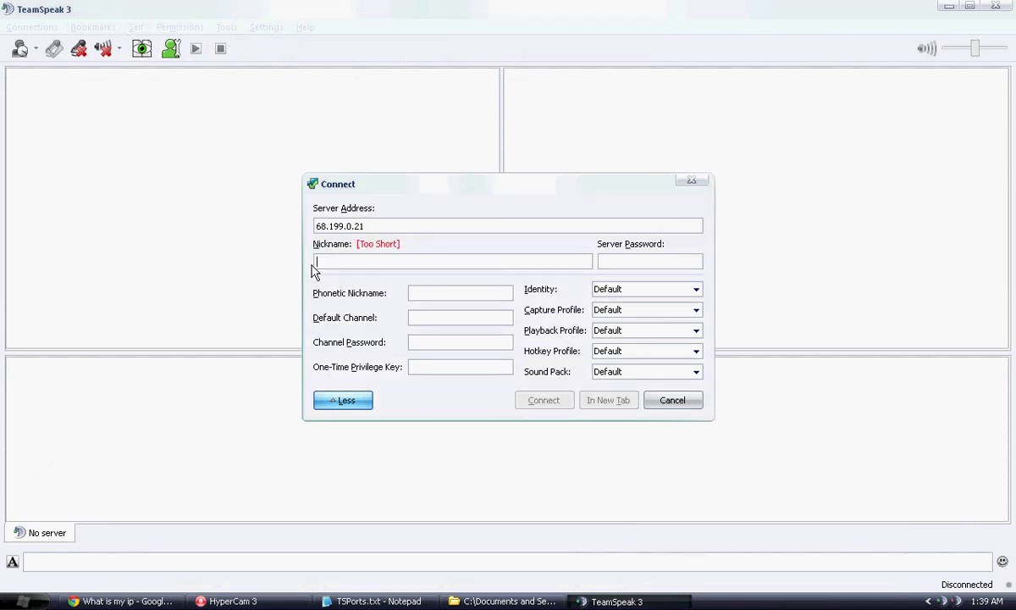
text(Anonymous)
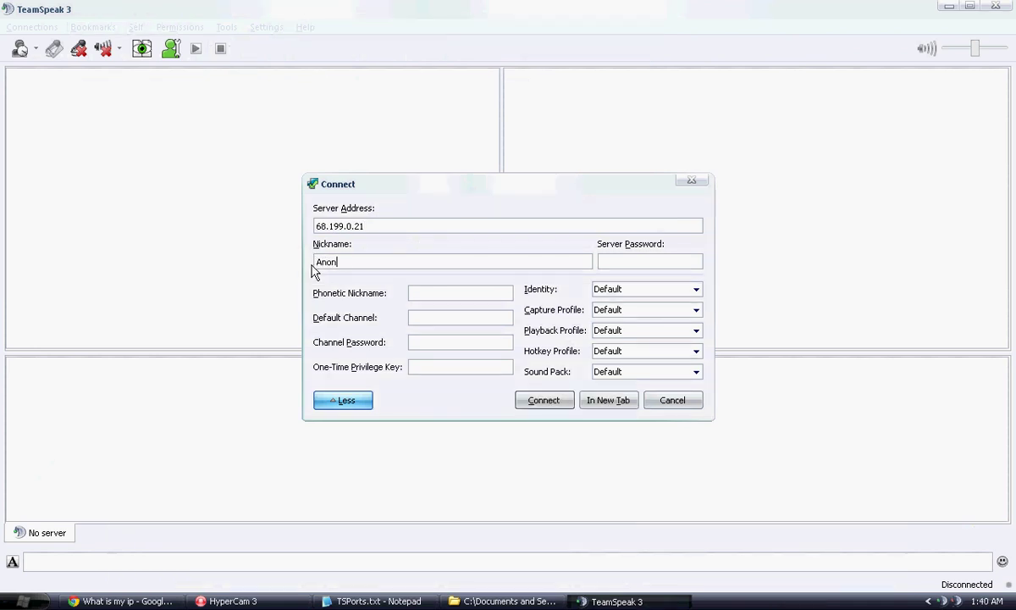
click(541, 399)
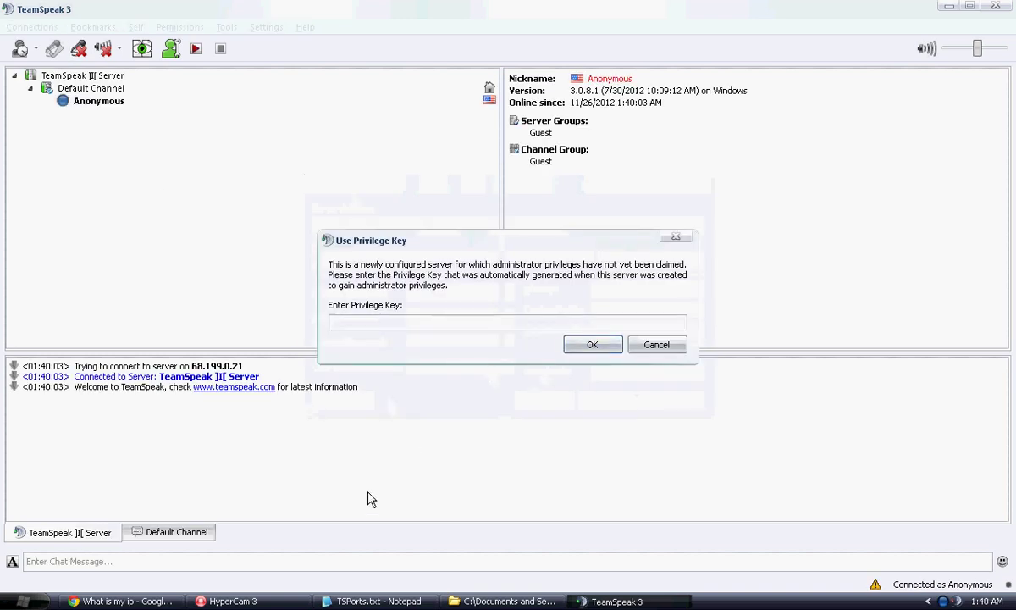
- Try to claim administrator privileges by copying the privilege key from the browser and submitting it in the Enter Privilege Key field
click(122, 601)
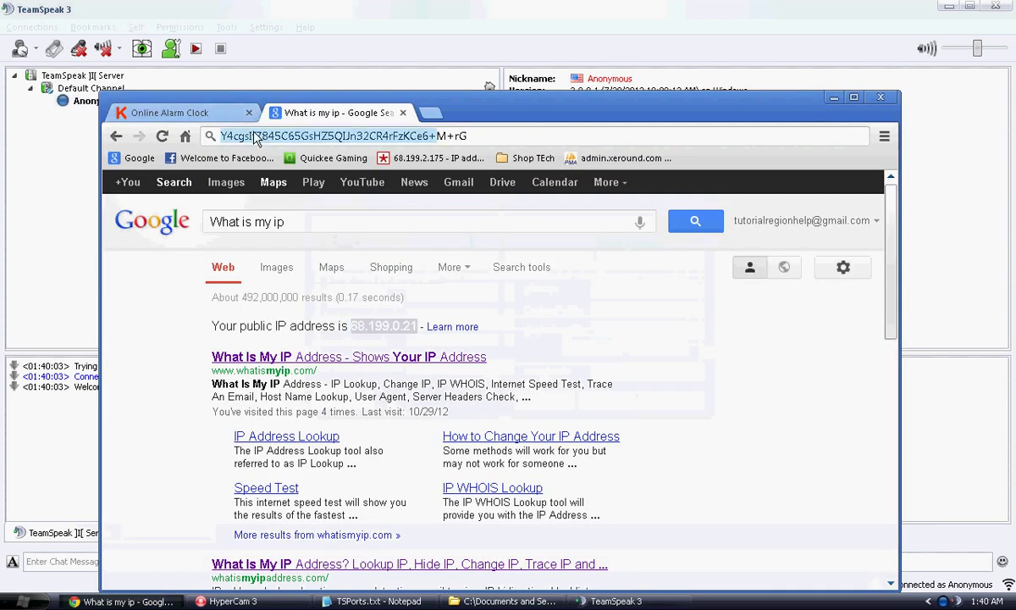
click(834, 97)
click(569, 323)
key(ctrl+v)
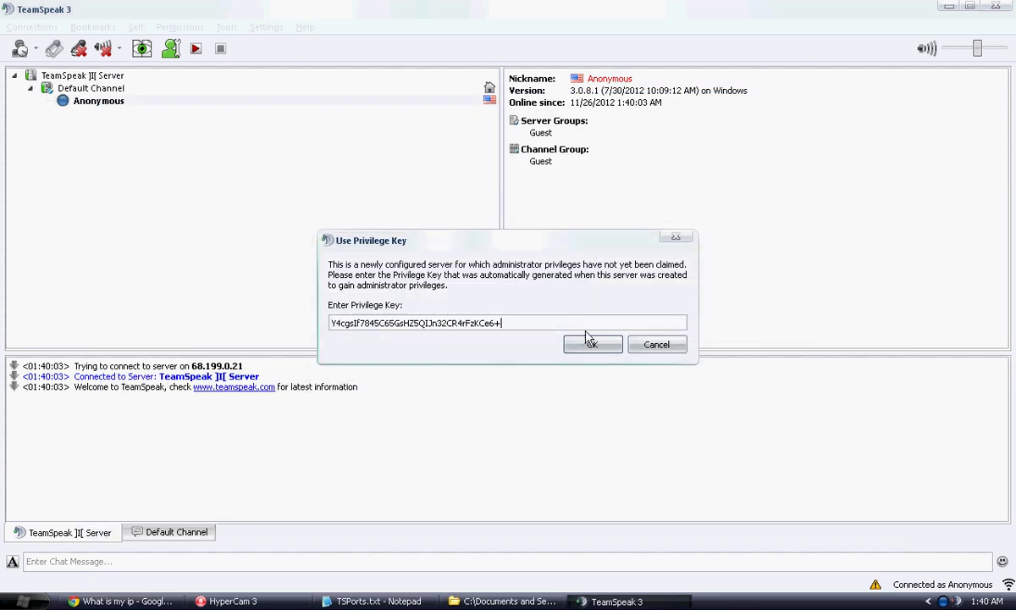
click(590, 343)
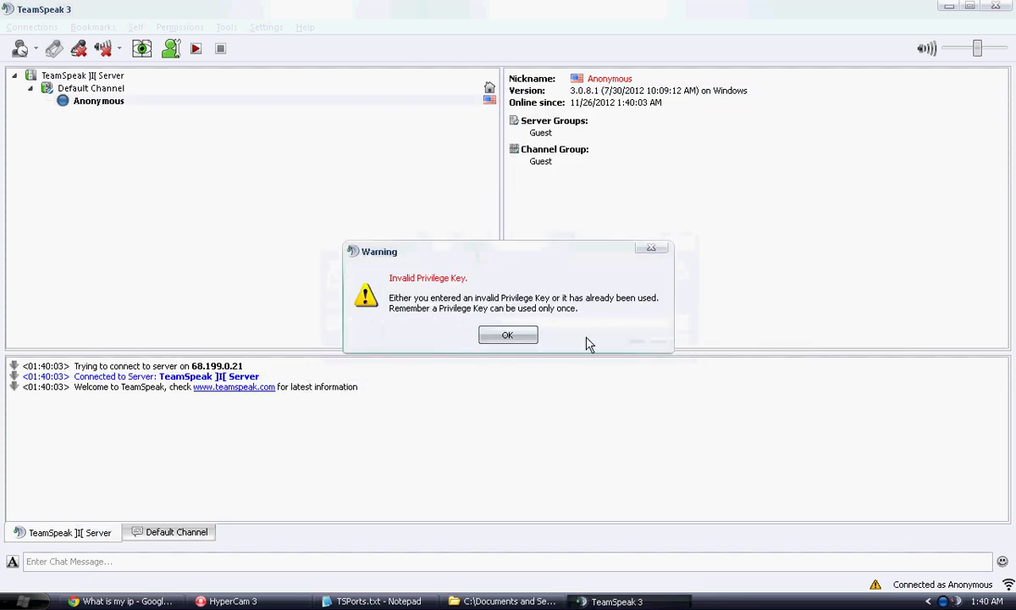
click(510, 337)
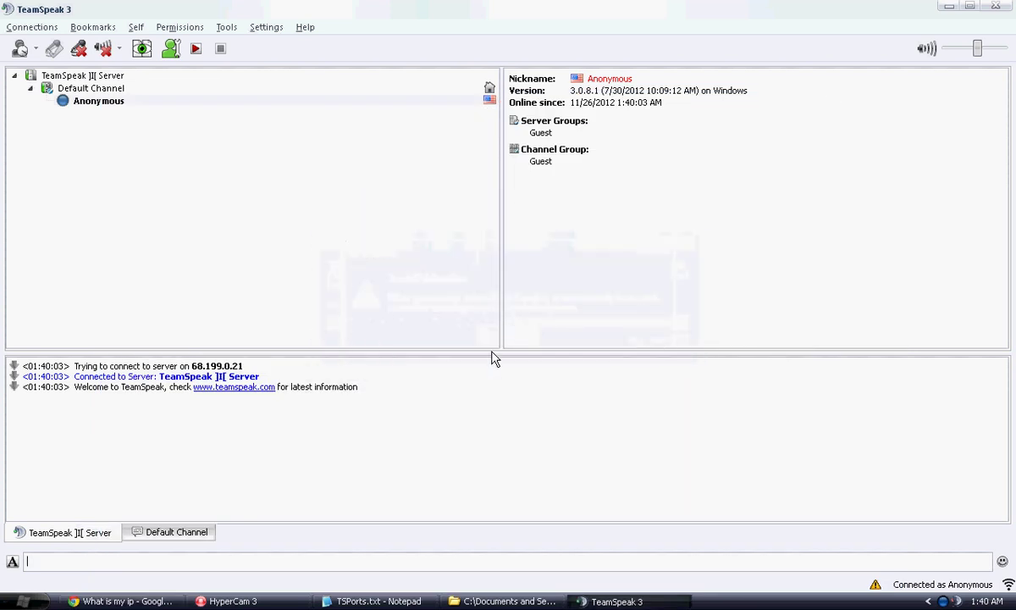
- Open the Use Privilege Key dialog, paste the copied privilege key, and check it from its beginning
click(169, 102)
right_click(169, 101)
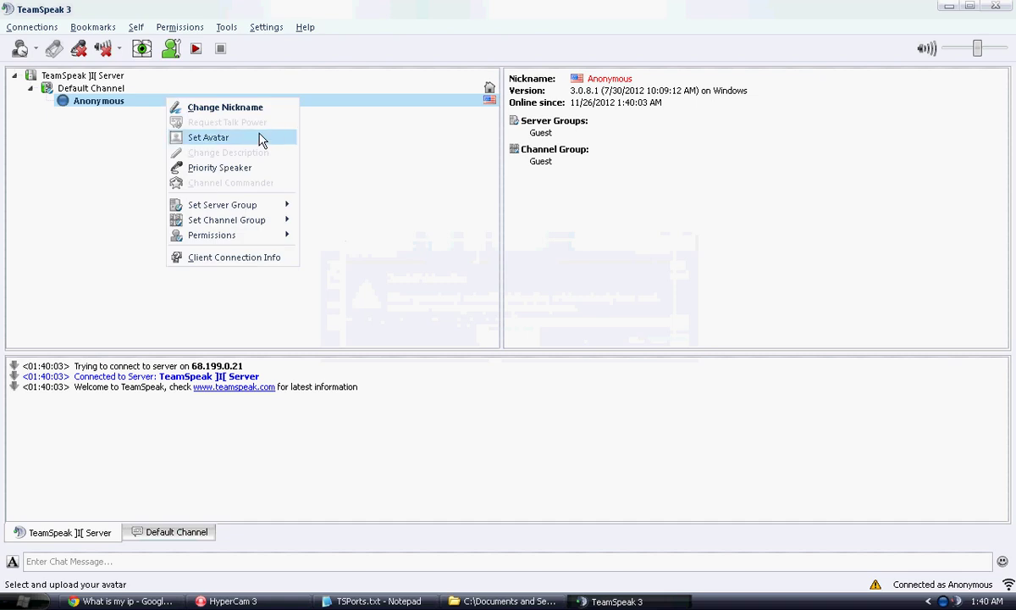
click(225, 27)
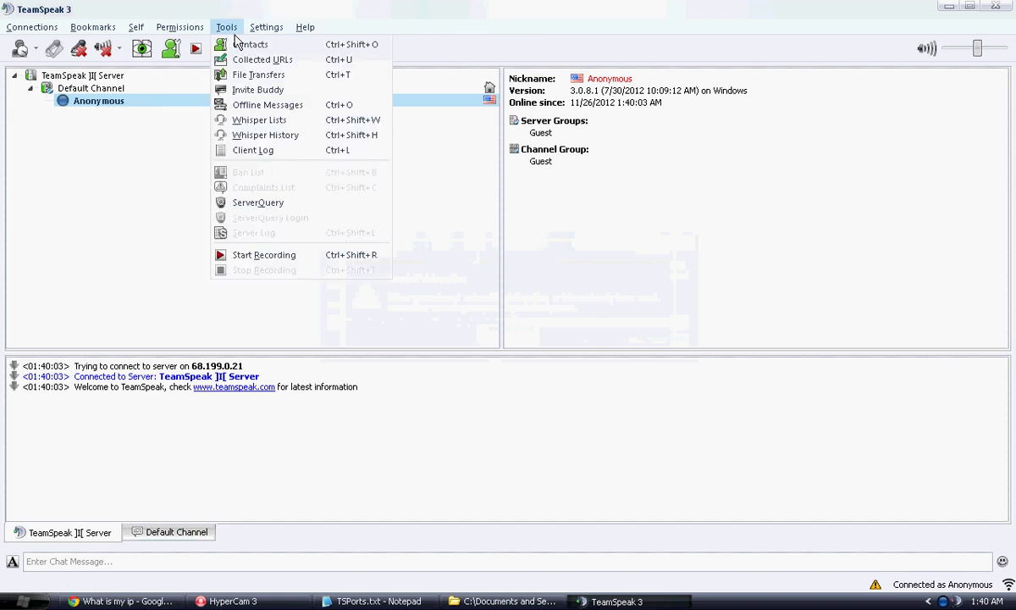
mouse_move(259, 34)
mouse_move(303, 35)
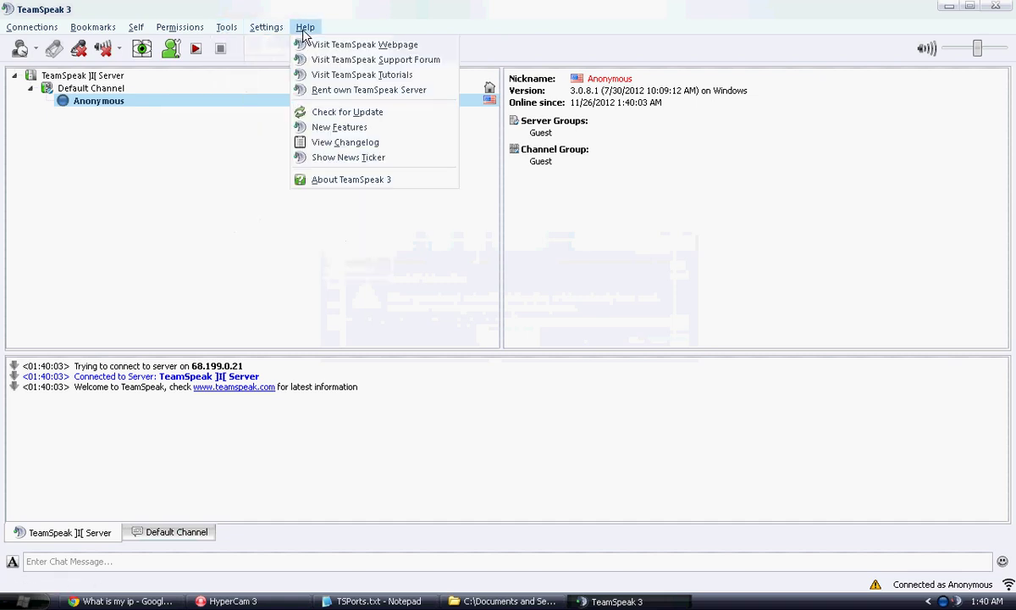
mouse_move(200, 30)
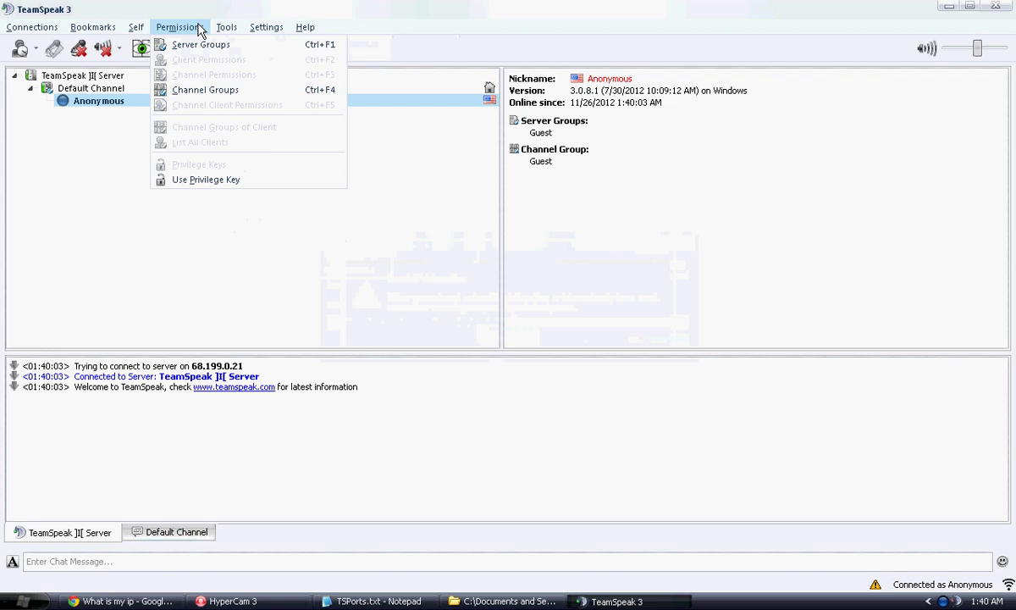
click(211, 178)
key(ctrl+v)
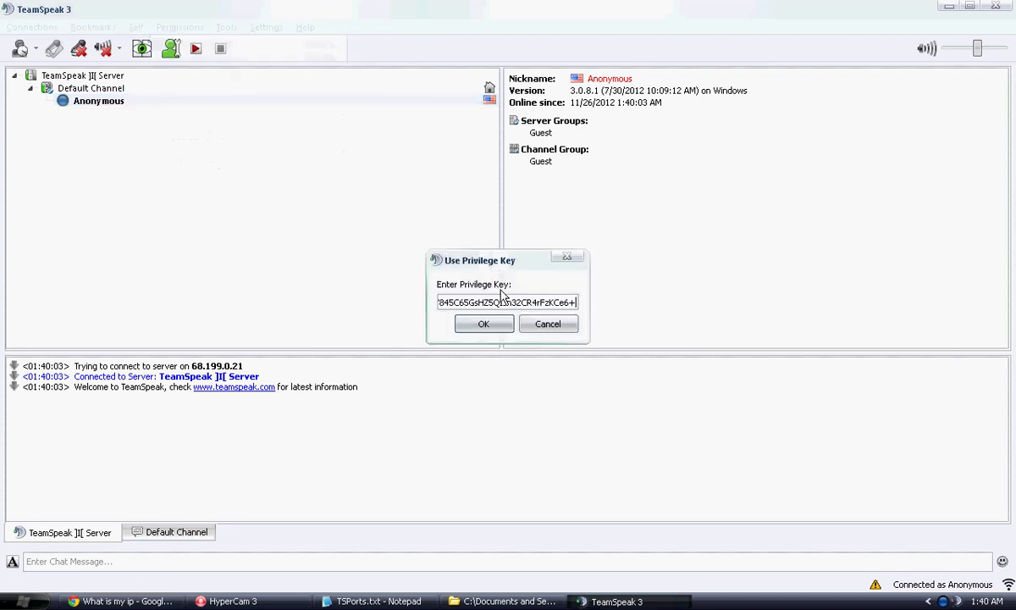
key(ctrl+a)
key(Home)
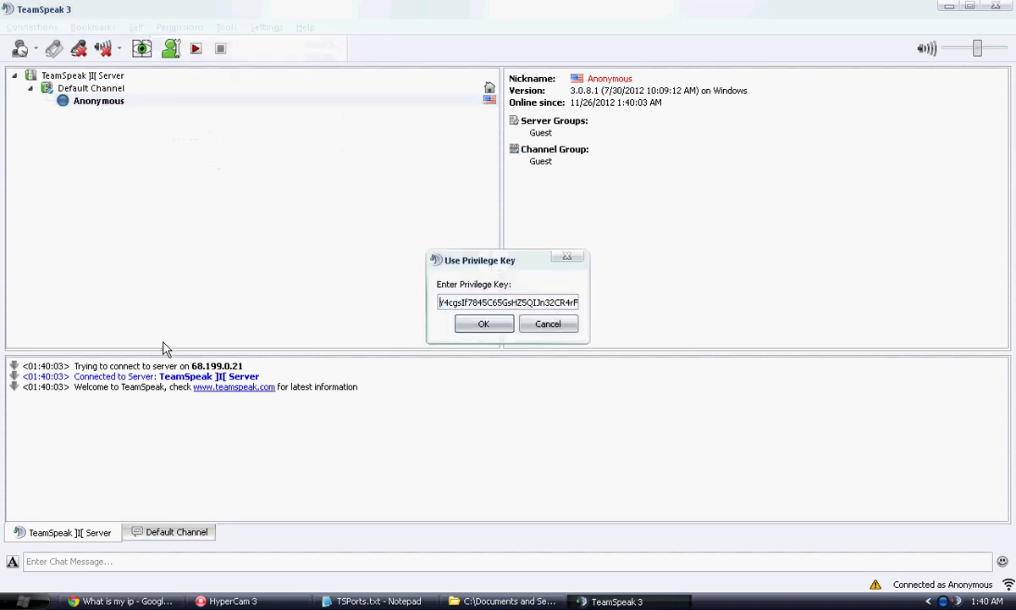
- Copy the complete privilege key from the browser's address bar and submit it in the Use Privilege Key dialog in TeamSpeak
click(140, 598)
key(alt+Tab)
key(alt+Tab)
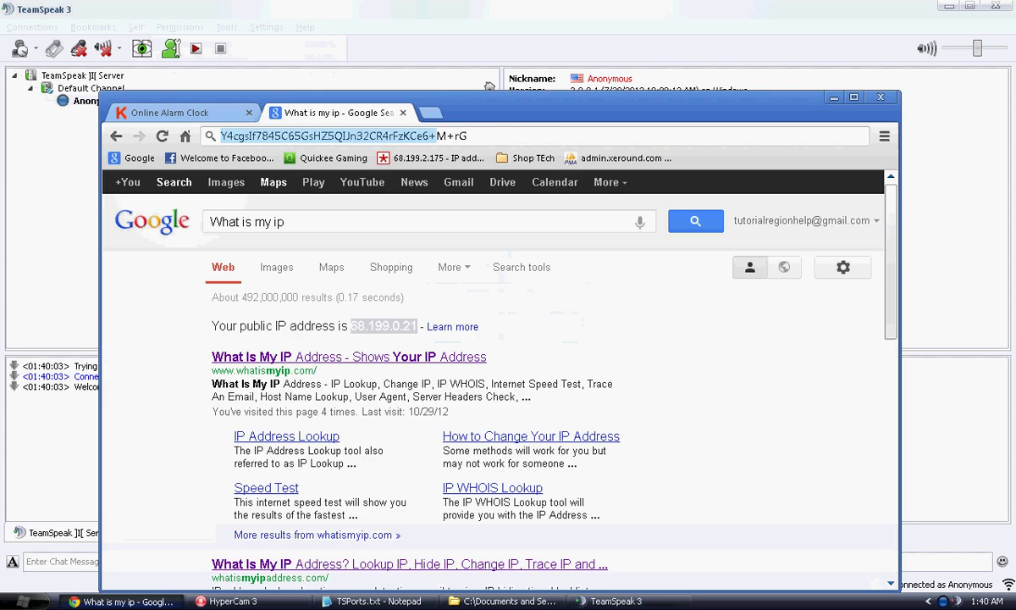
triple_click(490, 137)
click(834, 97)
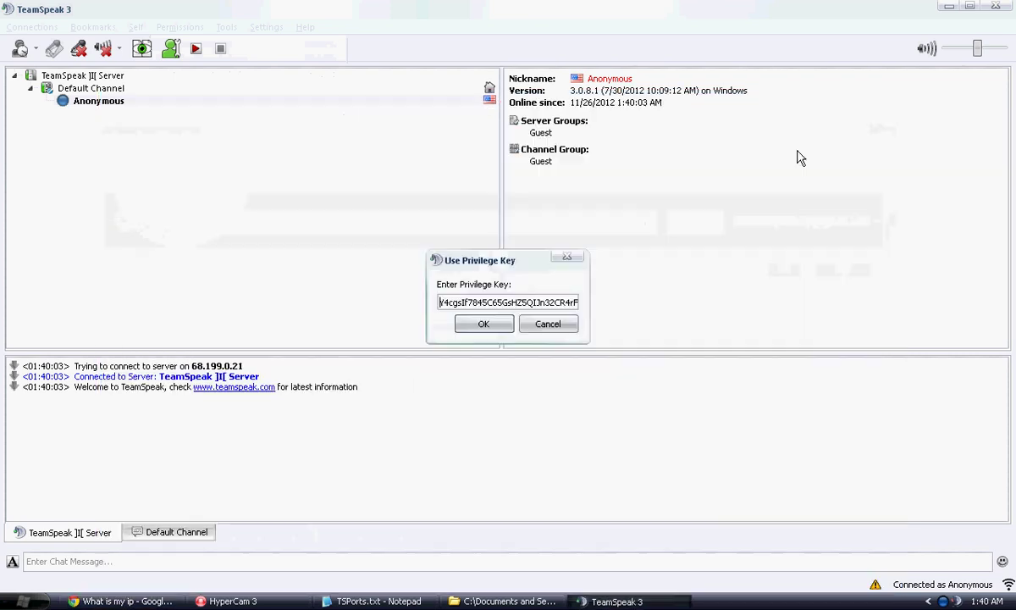
click(503, 324)
click(507, 327)
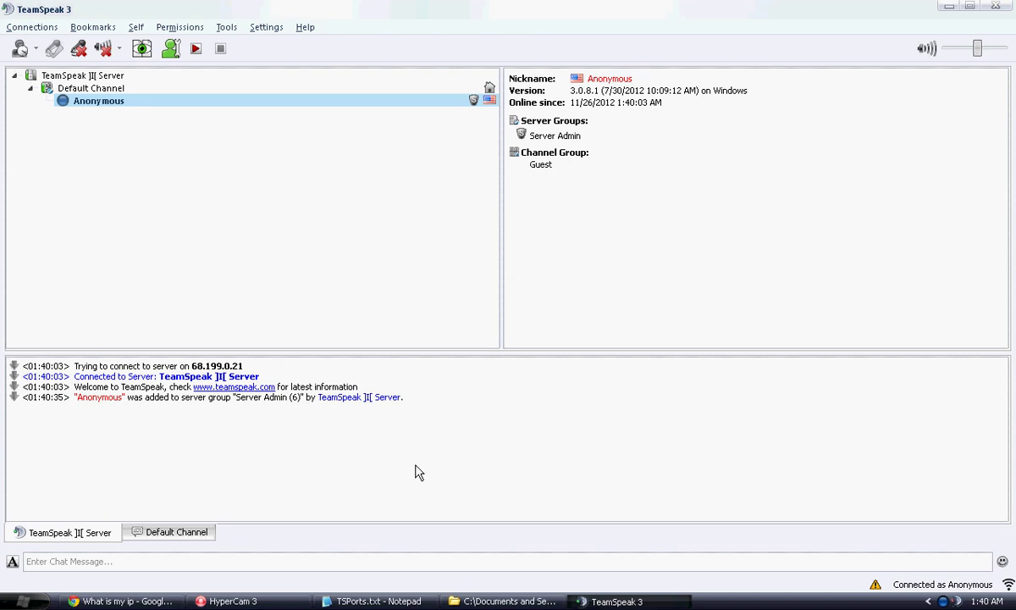
click(228, 601)
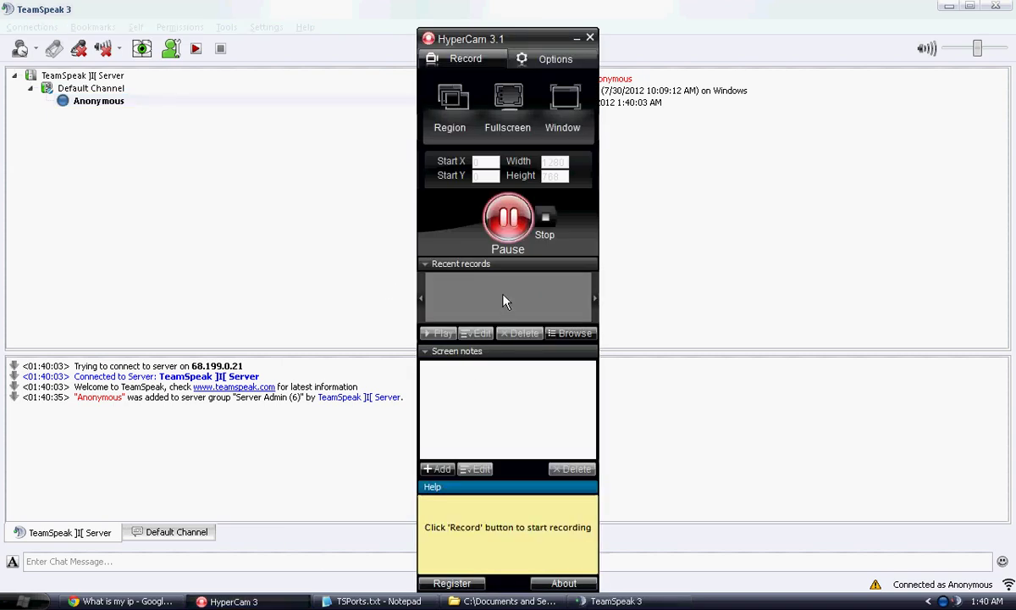